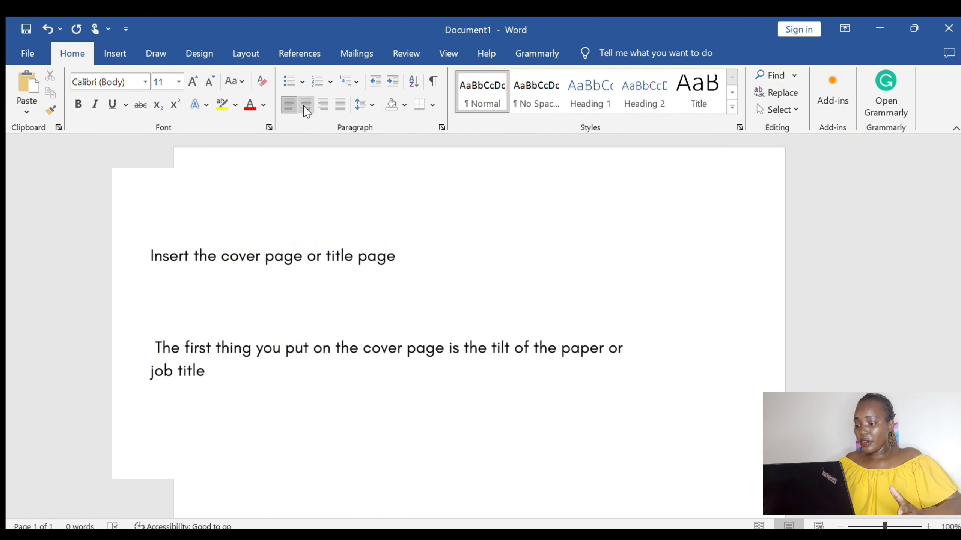
- Centre the first line of the page and enter the paper title "Transportation in the uk" on it
click(305, 106)
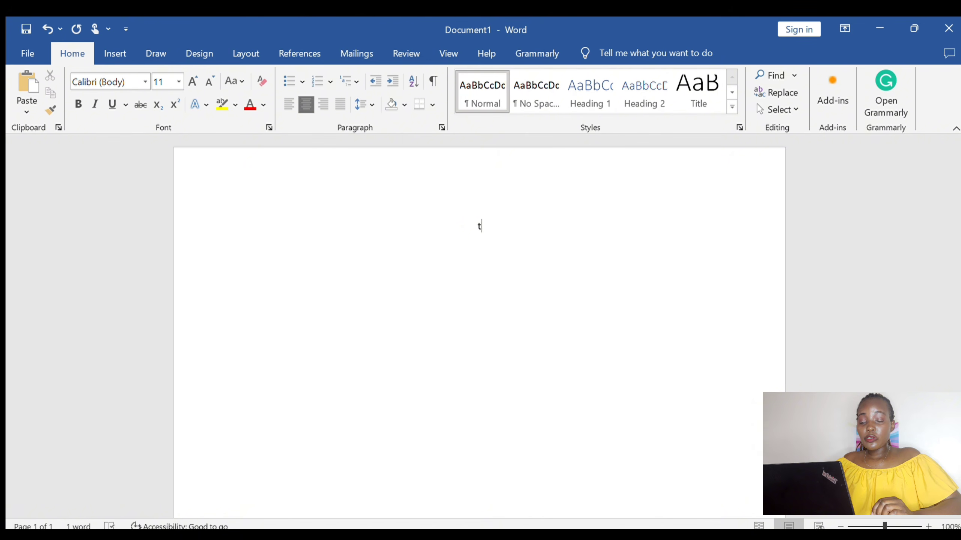
text(ans)
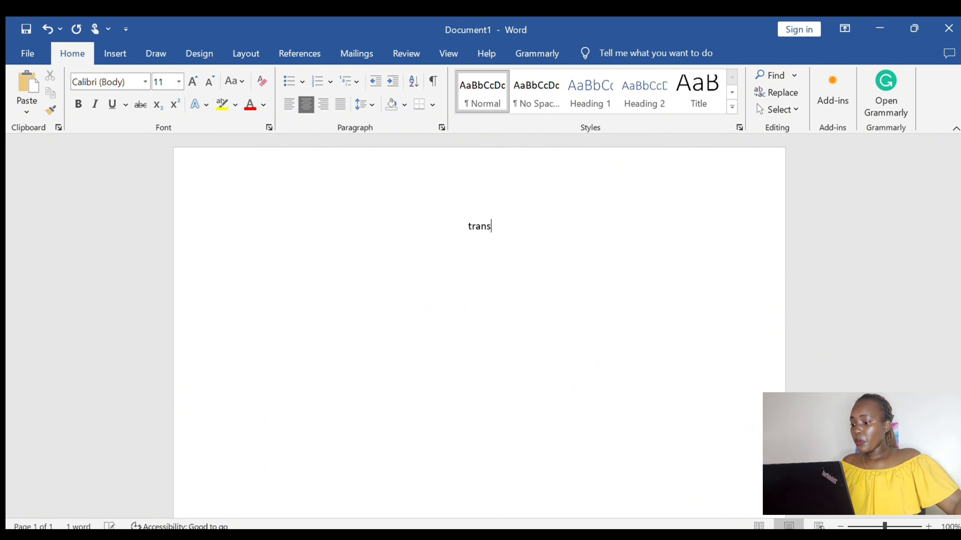
text(porta)
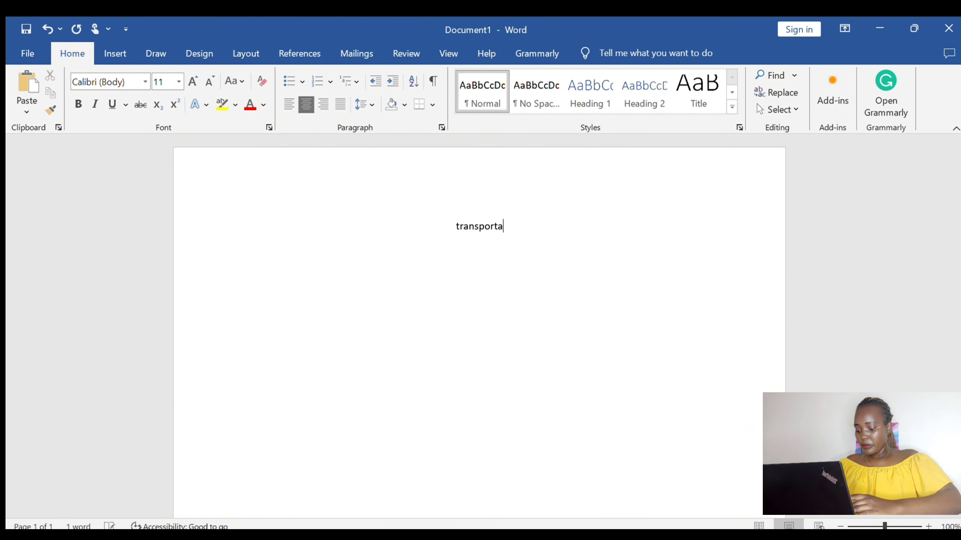
text(tion i)
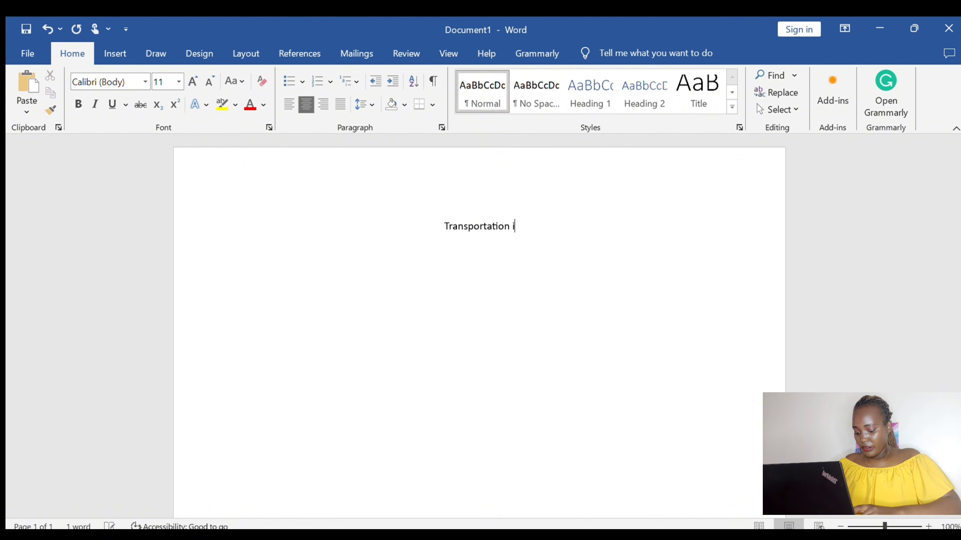
text(n the u)
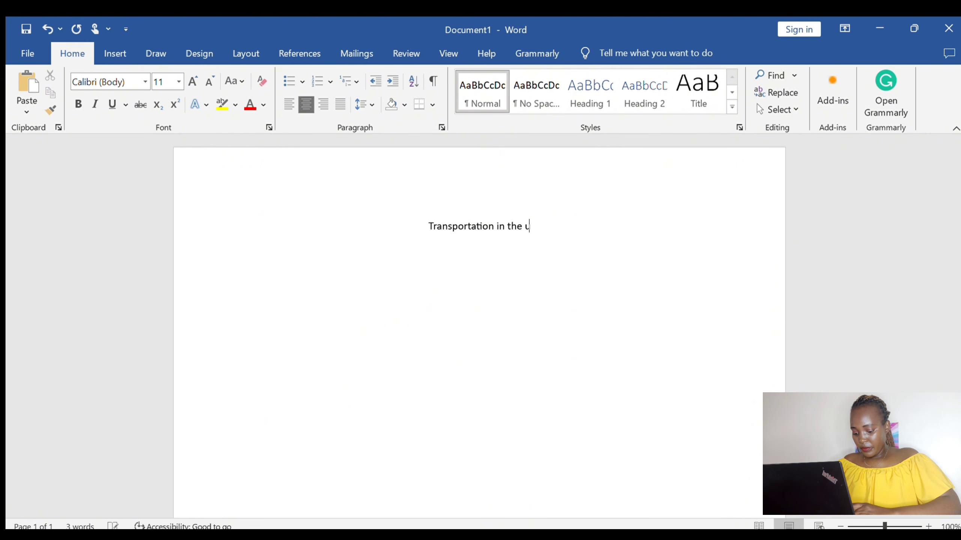
text(k)
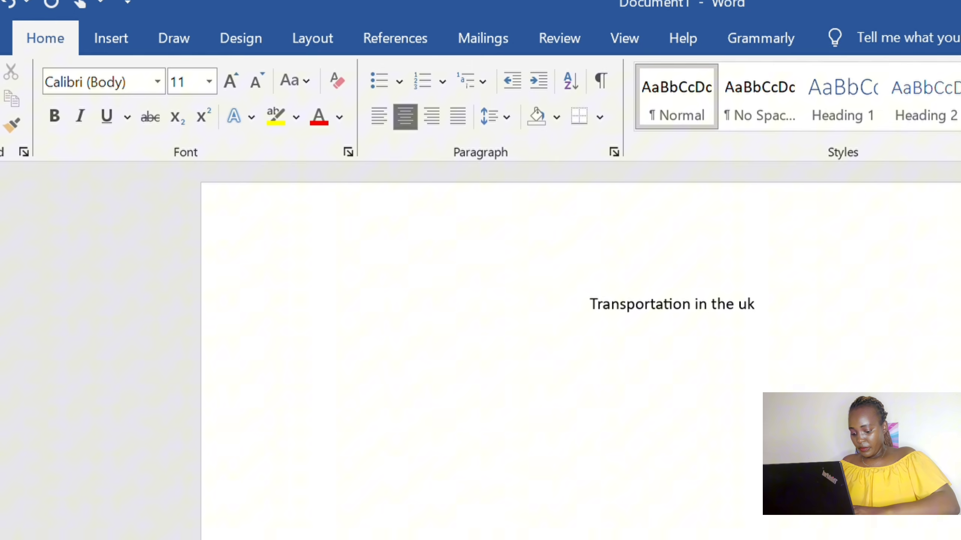
key(Return)
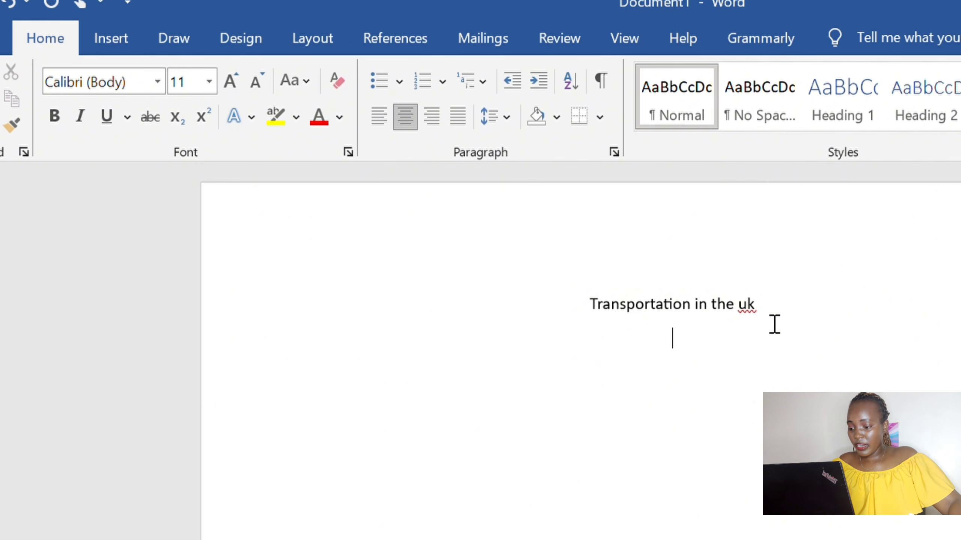
- Change the title's capitalization to "Transportation in the Uk" and make it bold
drag(768, 313, 592, 307)
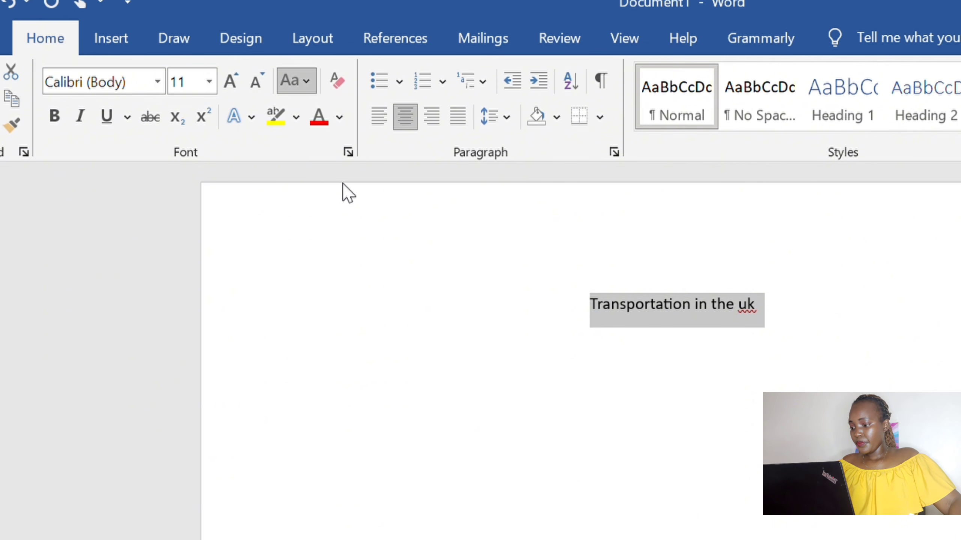
click(713, 302)
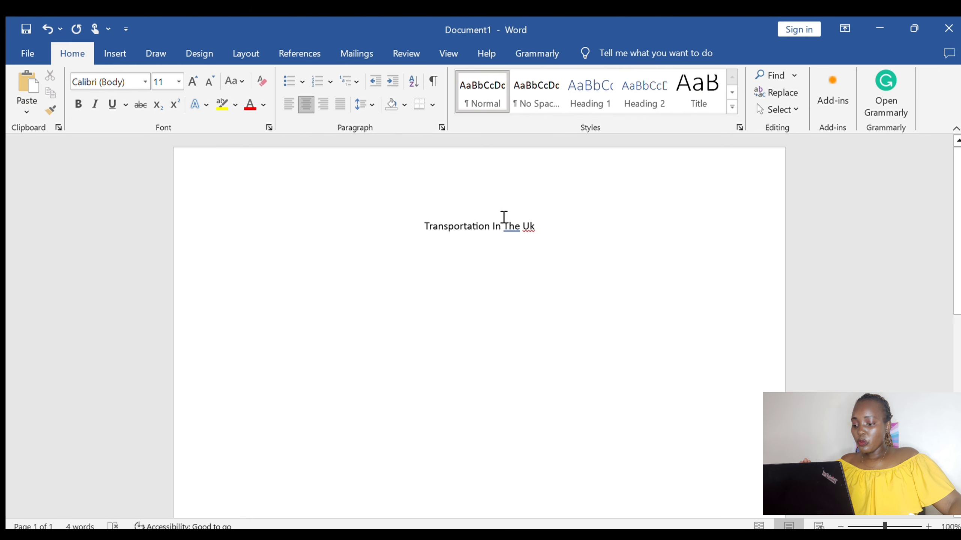
key(Delete)
text(t)
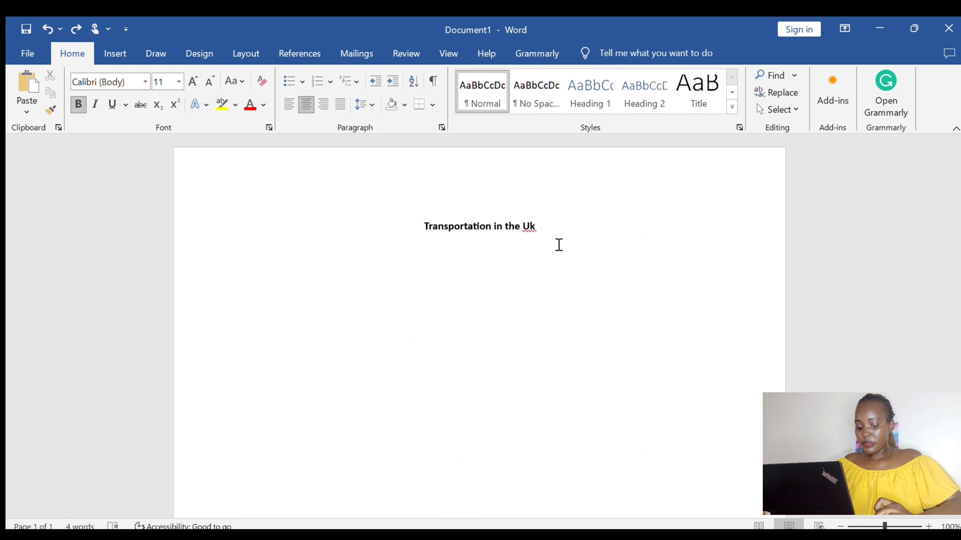
- Move the title further down the cover page by inserting blank lines above it
key(Return)
key(Return)
key(Return)
key(Return)
key(Return)
key(Return)
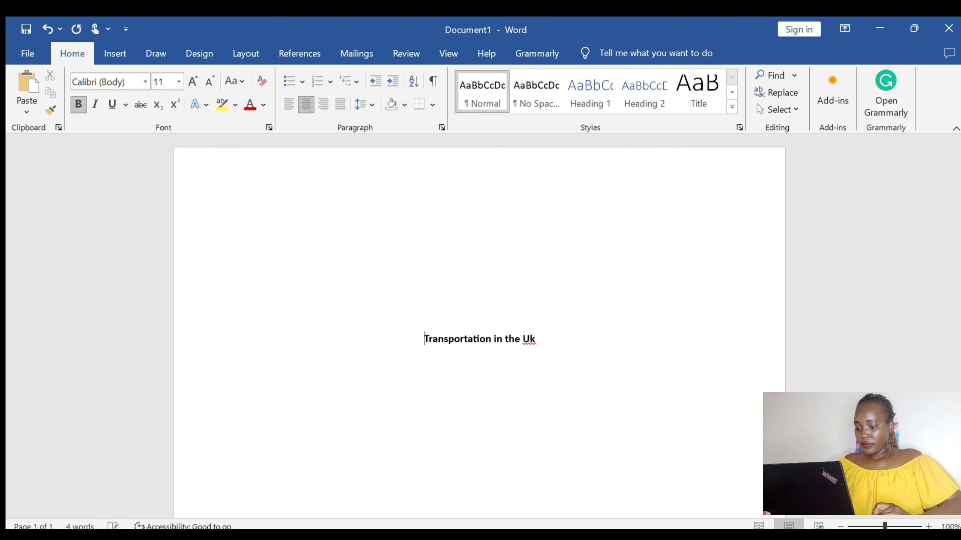
scroll(557, 282, down, 2)
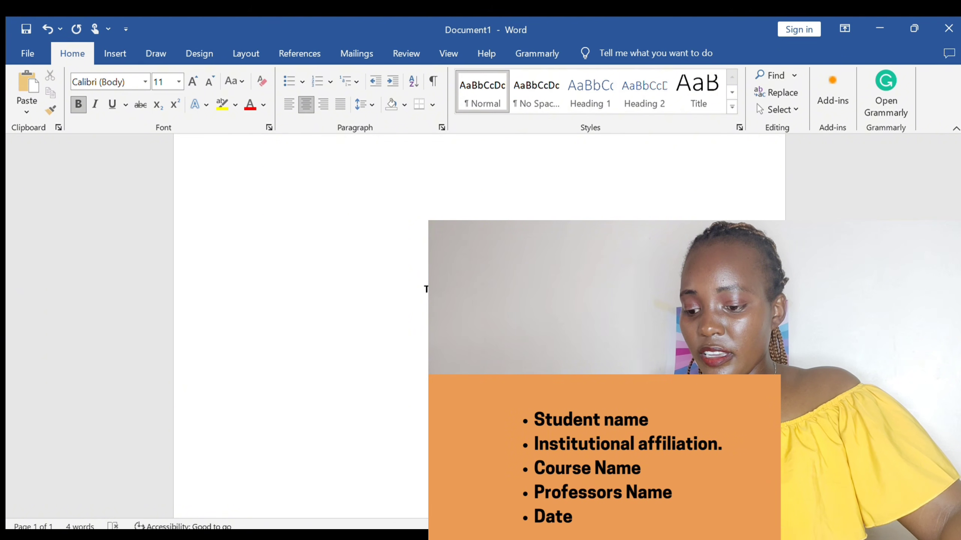
- Add the lines Student name, Institutional affiliation., Course Name, Professors Name and Date below the title, separated by a blank line
key(Return)
key(Return)
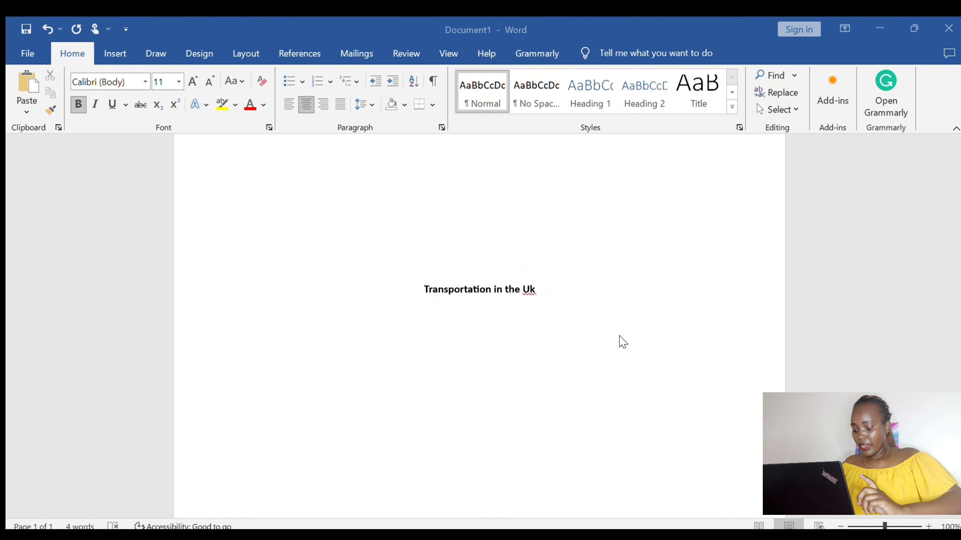
text(Student name Institutional affiliation. Course Name Professors Name Date)
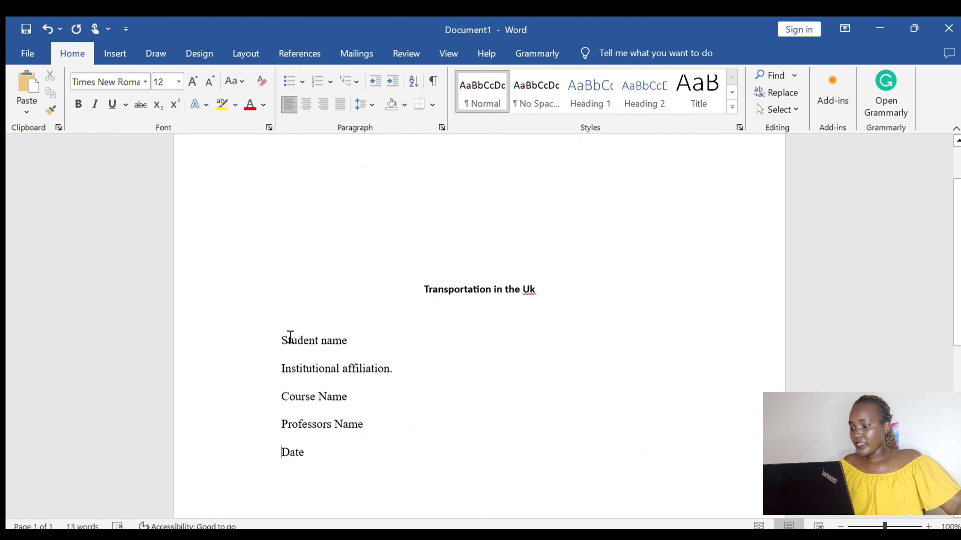
- Remove the paragraph indents from the whole cover page text and centre all of it
key(ctrl+a)
key(ctrl+q)
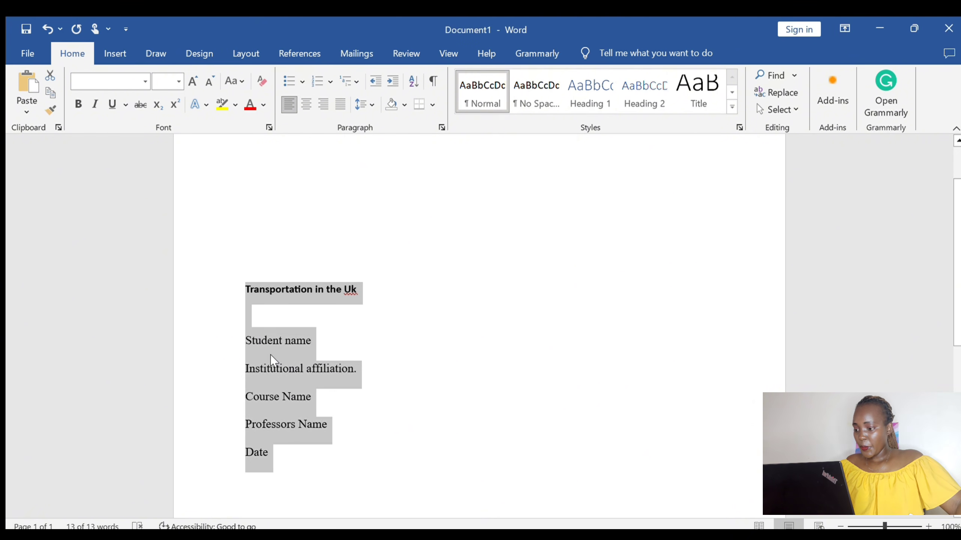
click(298, 107)
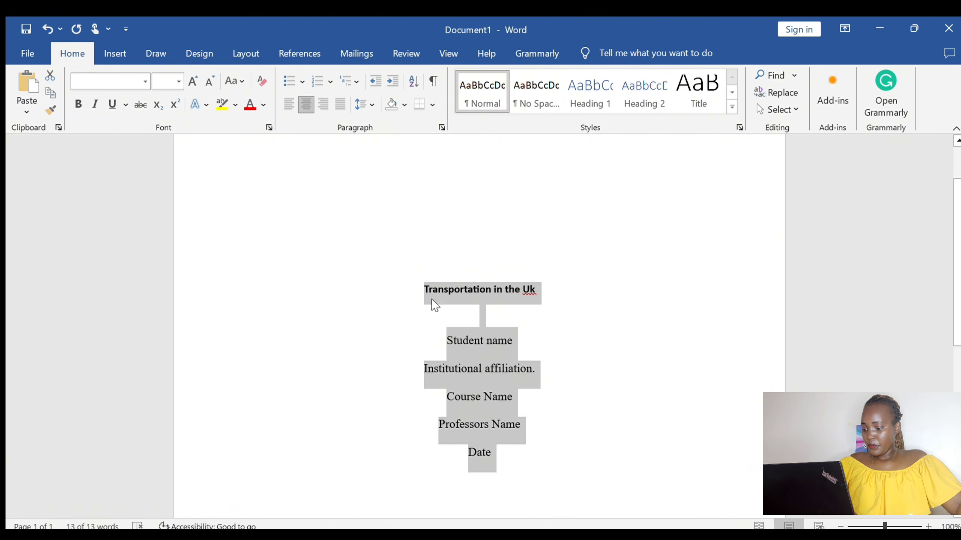
click(442, 315)
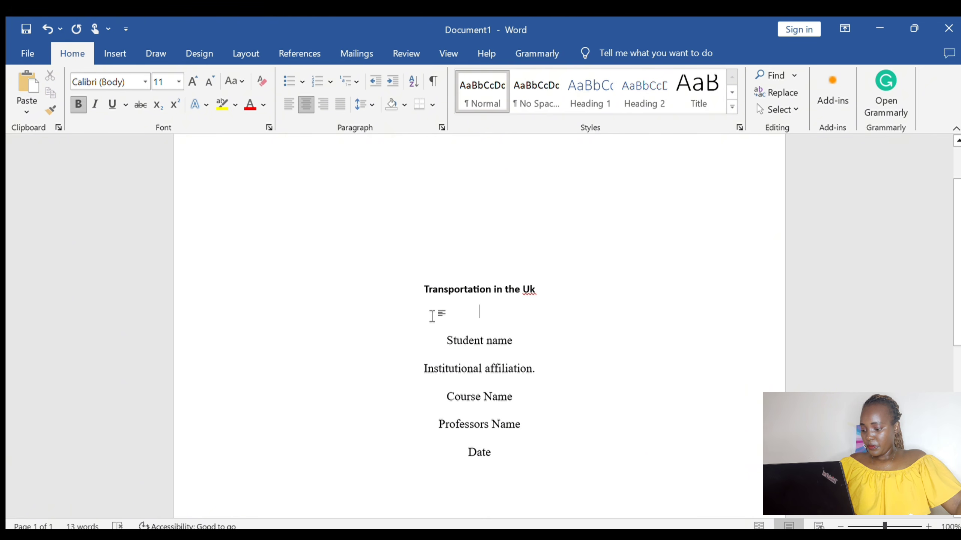
scroll(507, 275, up, 2)
scroll(508, 275, up, 1)
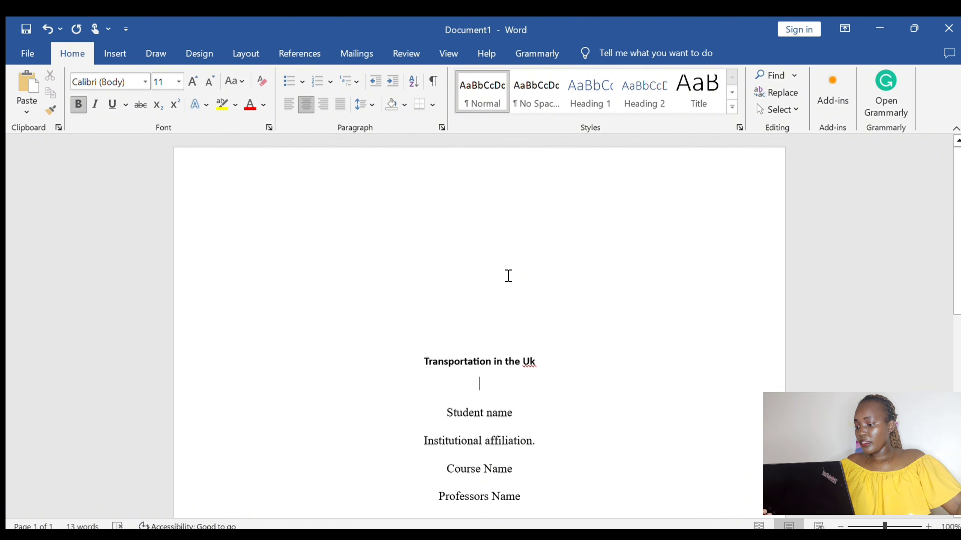
click(111, 54)
click(156, 54)
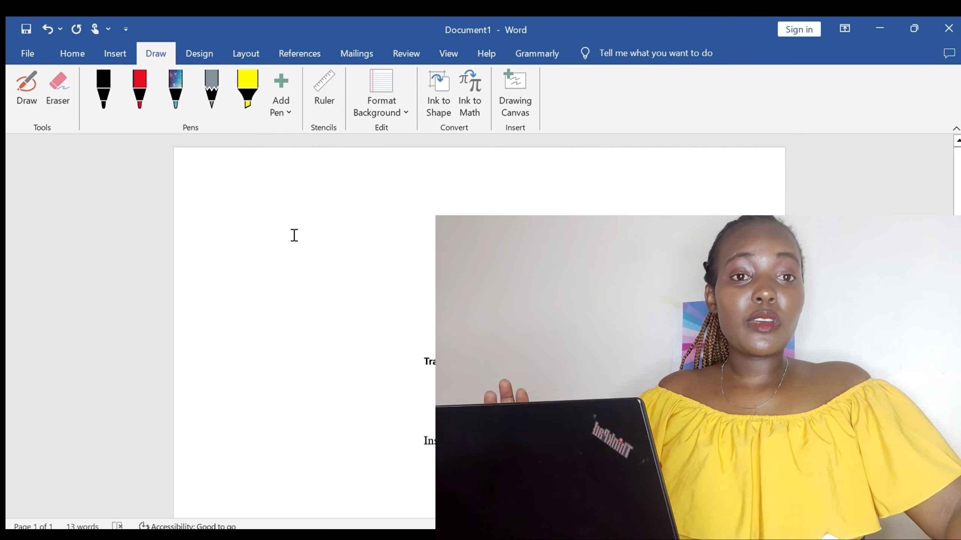
click(57, 49)
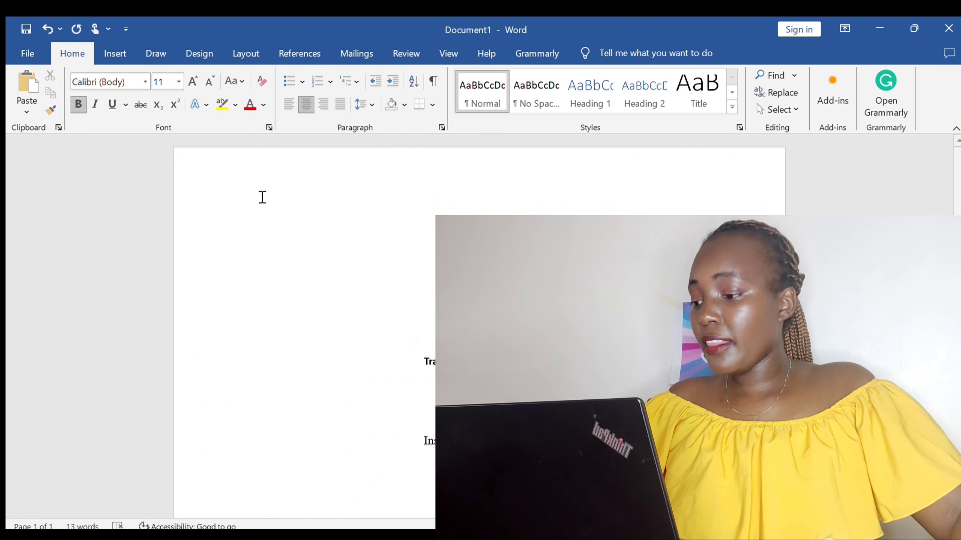
- Insert a right-aligned page number in the page header and return to the document body
click(109, 54)
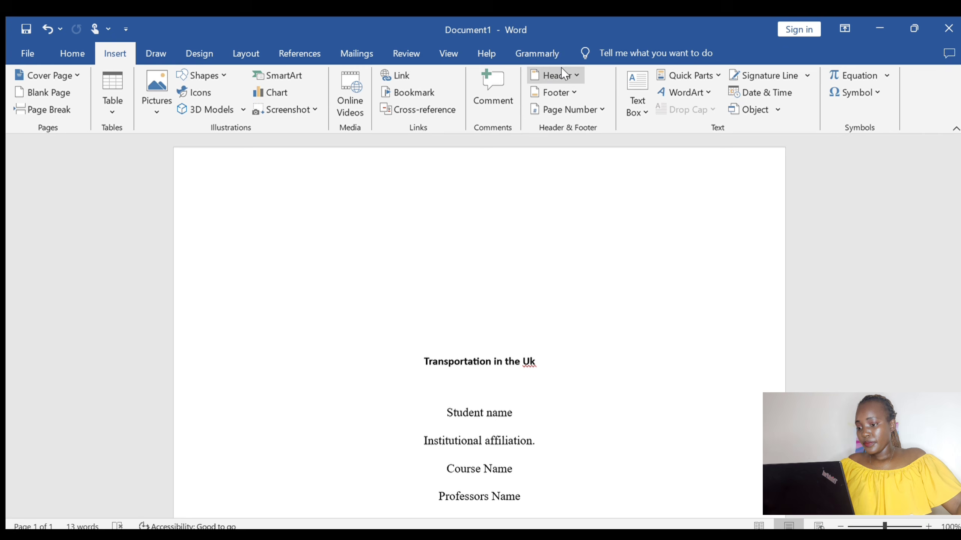
click(106, 104)
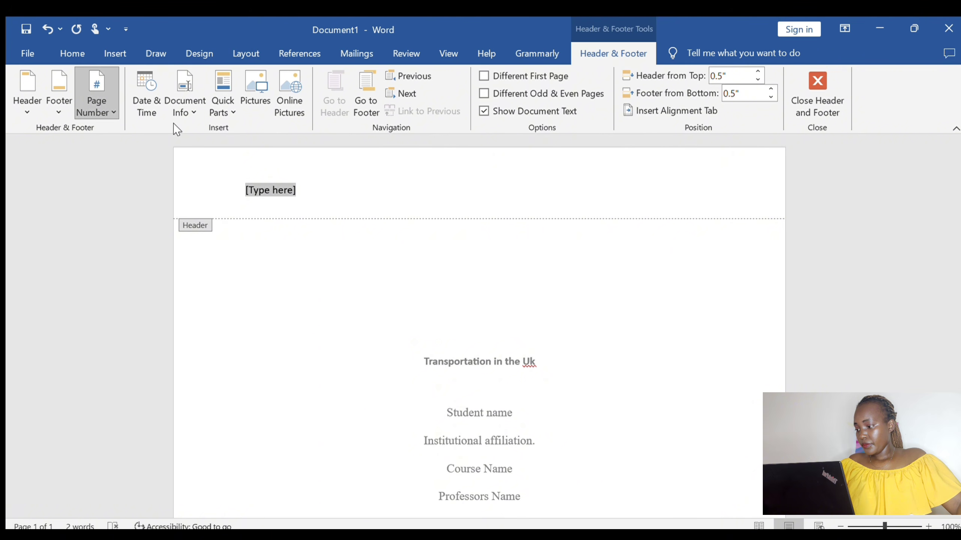
click(276, 342)
double_click(655, 329)
scroll(655, 330, down, 7)
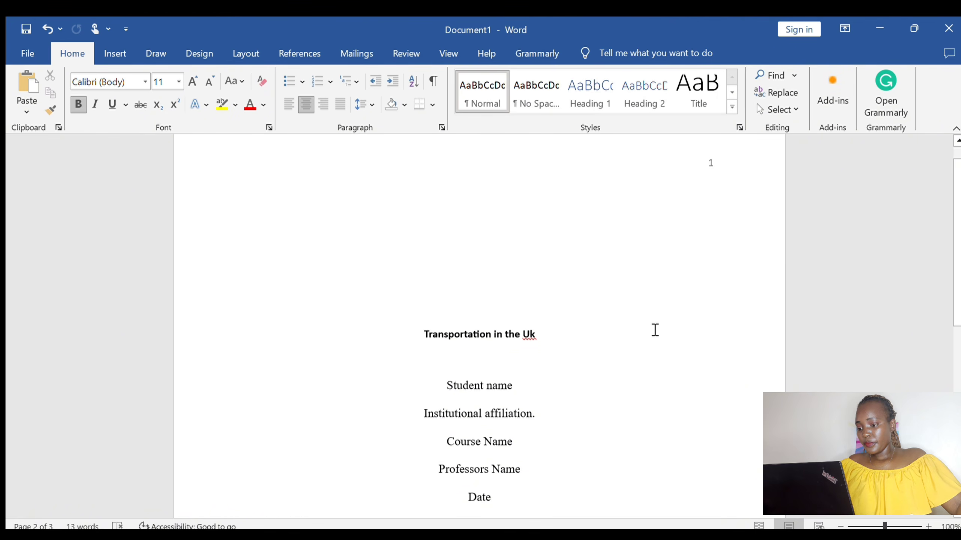
- Insert a page break after the cover page details to start a new page for the body text
scroll(661, 332, up, 5)
scroll(661, 332, down, 8)
scroll(661, 333, up, 9)
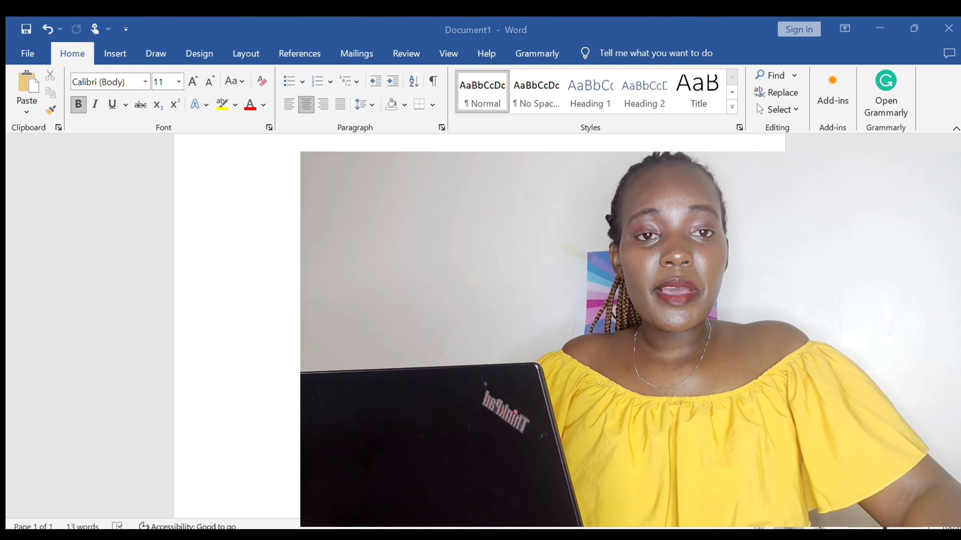
scroll(662, 332, down, 10)
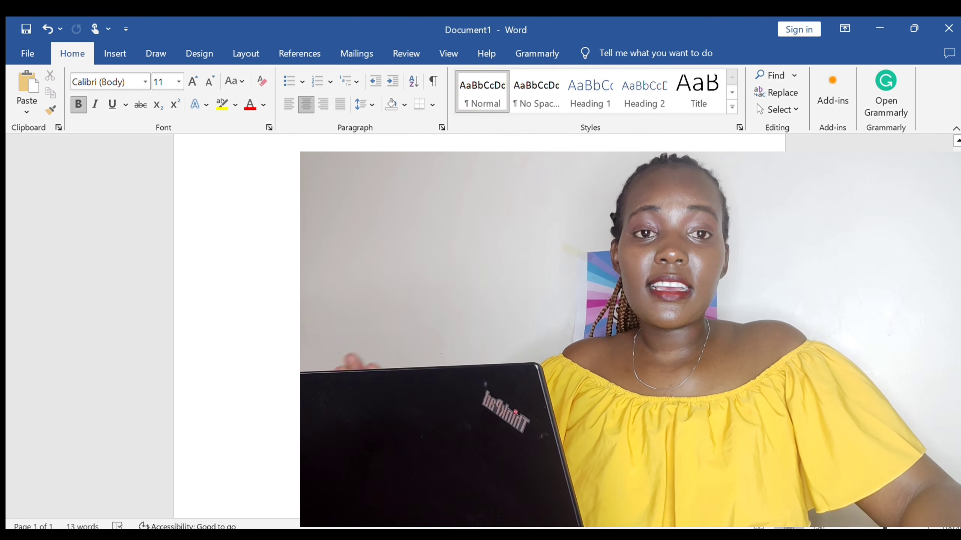
click(662, 333)
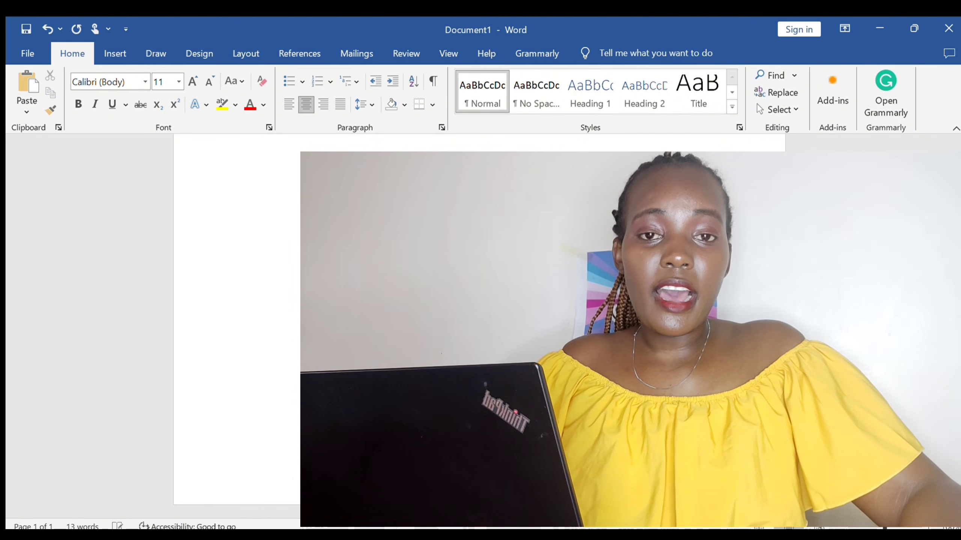
key(ctrl+Return)
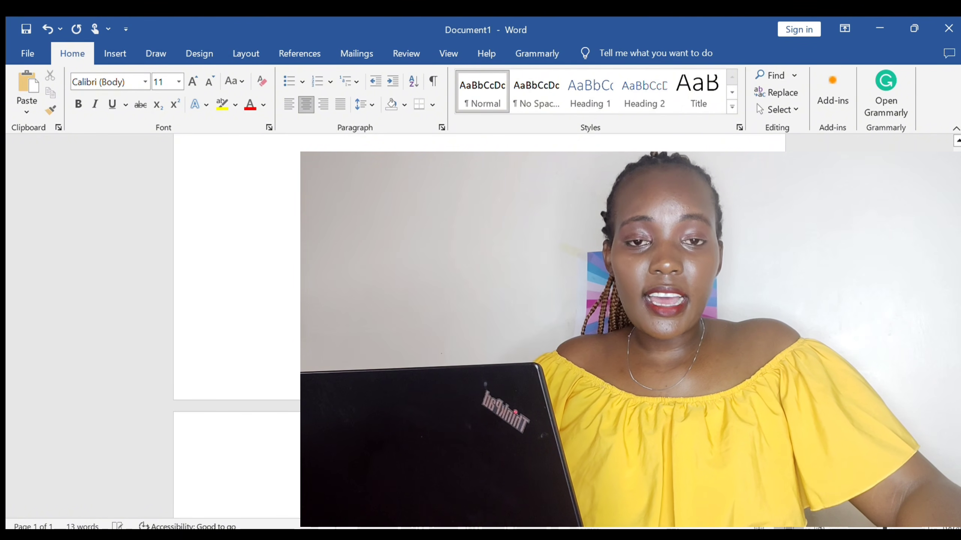
scroll(210, 329, up, 10)
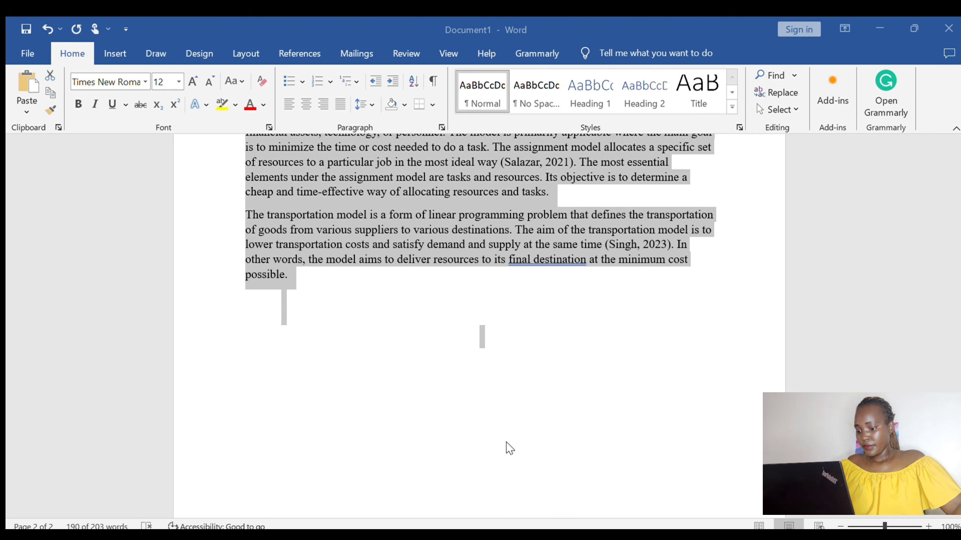
- Apply double line spacing and a first-line indent to the selected body paragraphs
key(ctrl+2)
scroll(338, 305, up, 4)
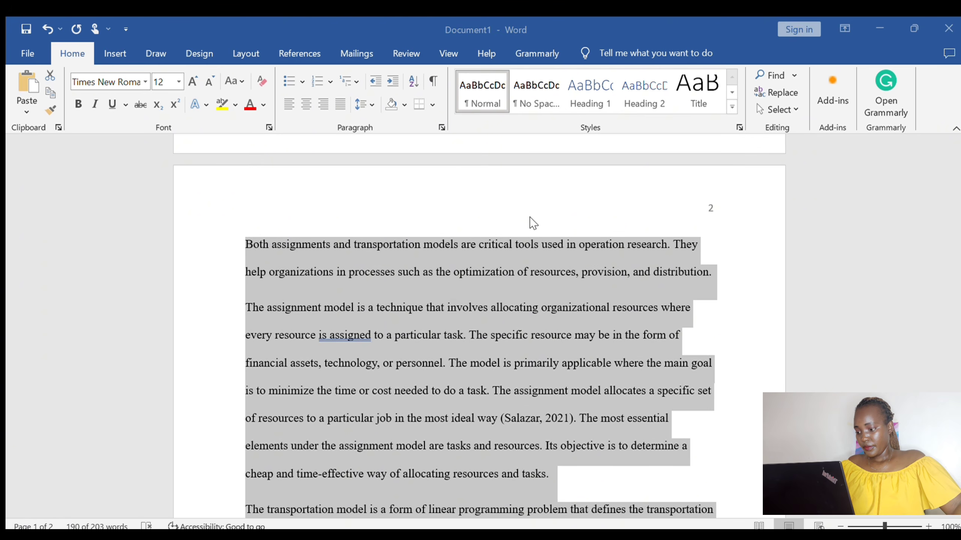
click(521, 459)
click(461, 380)
- Review the line spacing and first-line indents of the body paragraphs on the second page
scroll(391, 340, up, 4)
scroll(391, 340, down, 2)
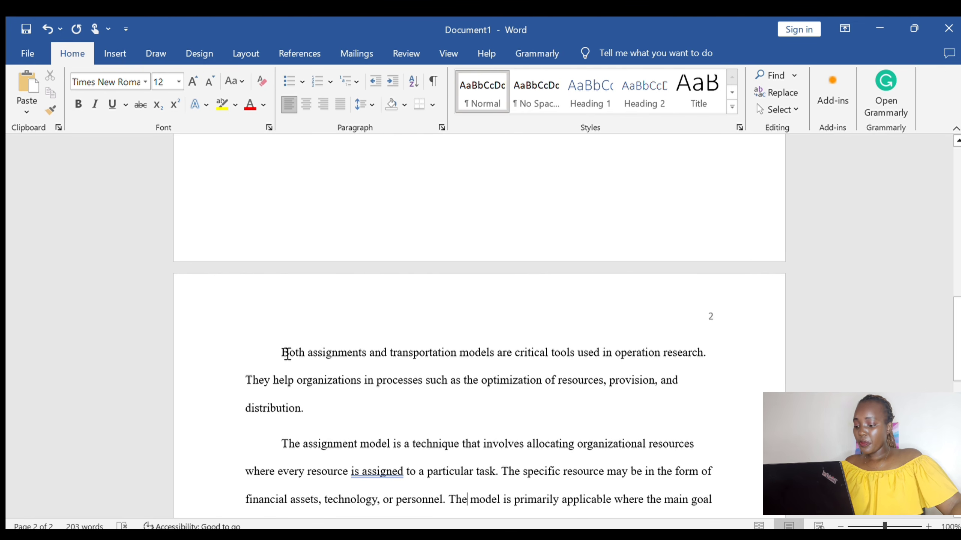
scroll(292, 369, down, 3)
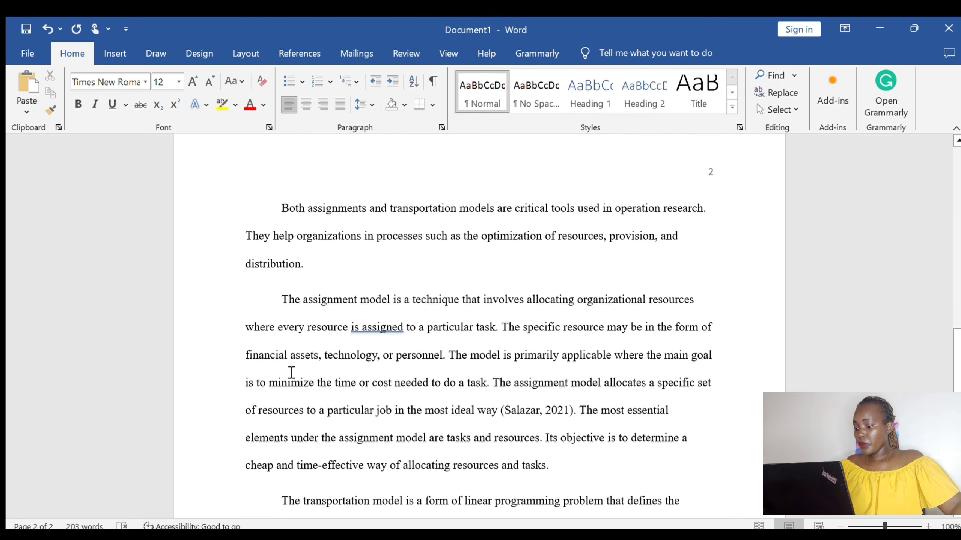
scroll(301, 367, down, 1)
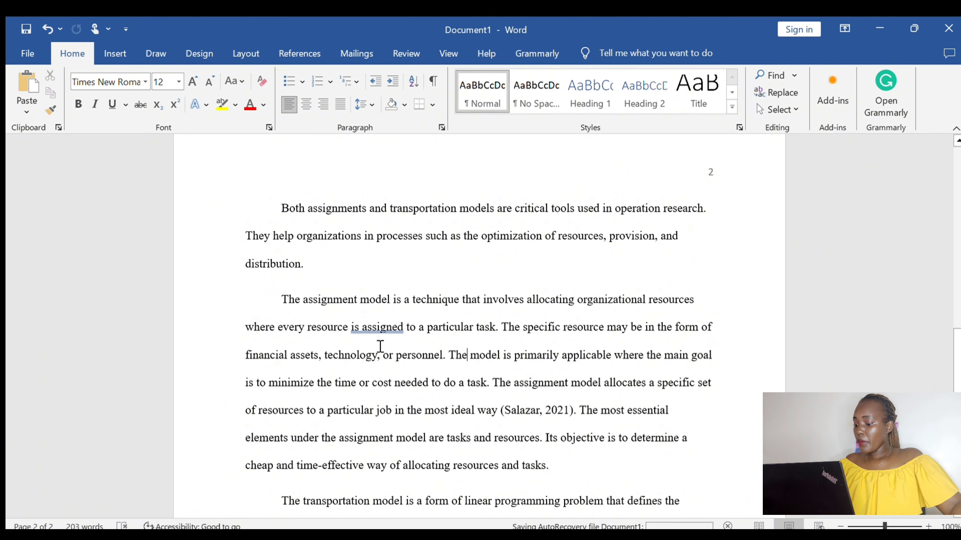
scroll(429, 332, up, 5)
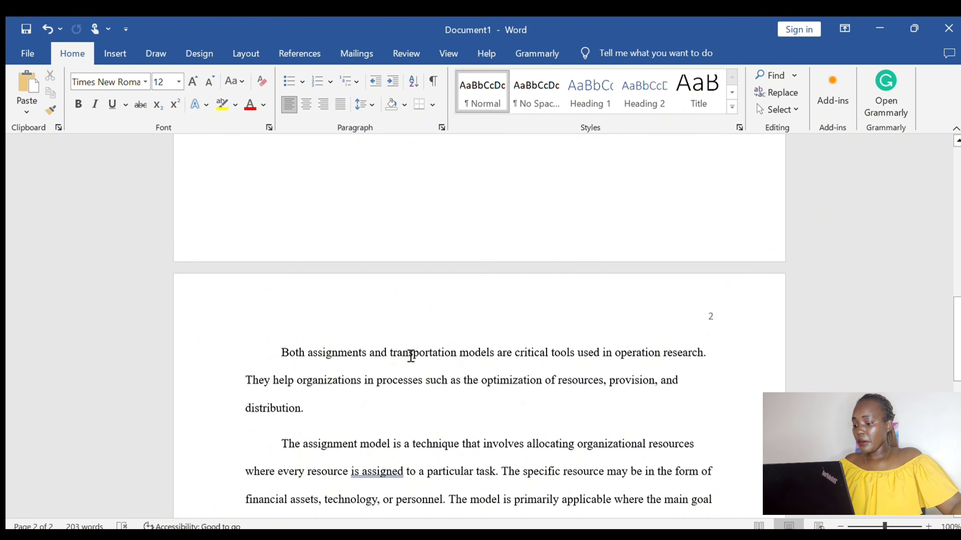
scroll(380, 363, down, 4)
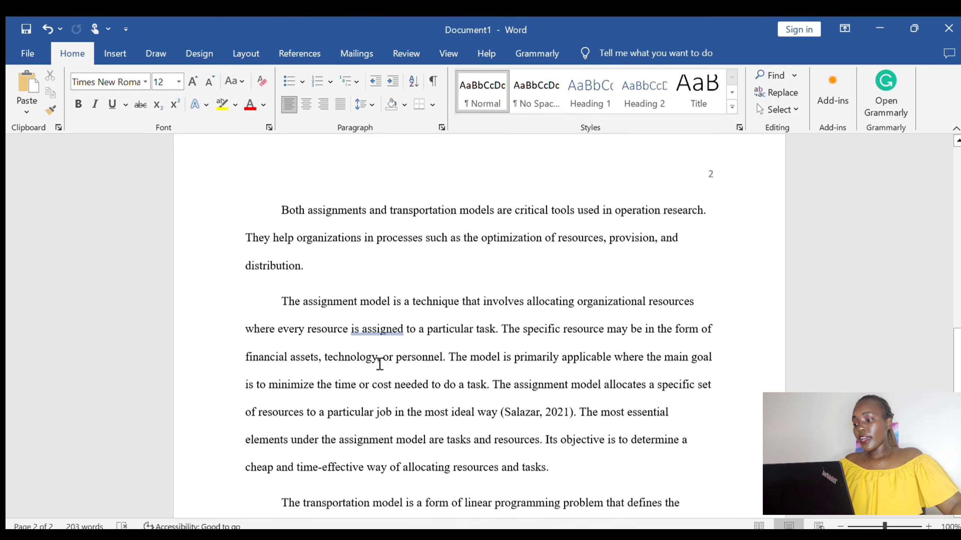
scroll(379, 364, up, 1)
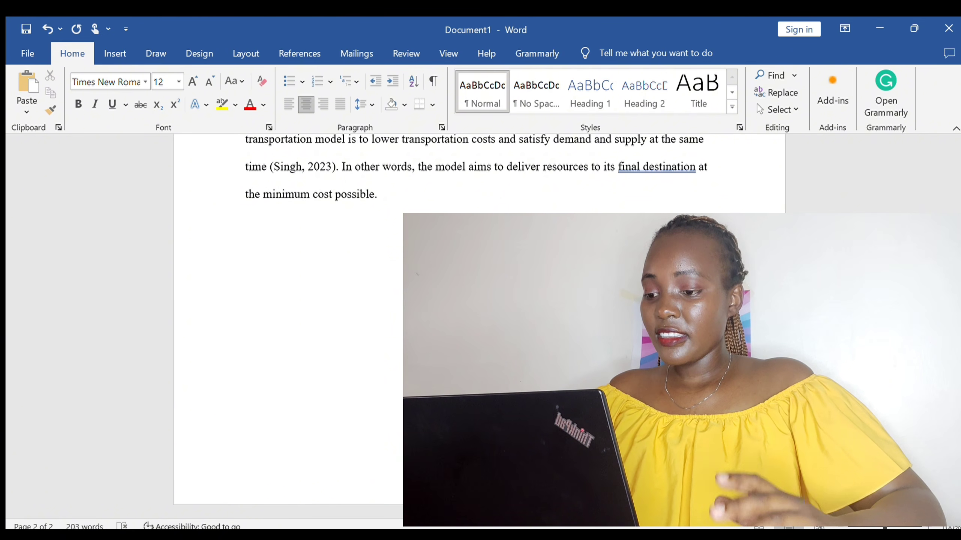
- Start a new page after the body text and enter the centred heading "References" on it
key(ctrl+Return)
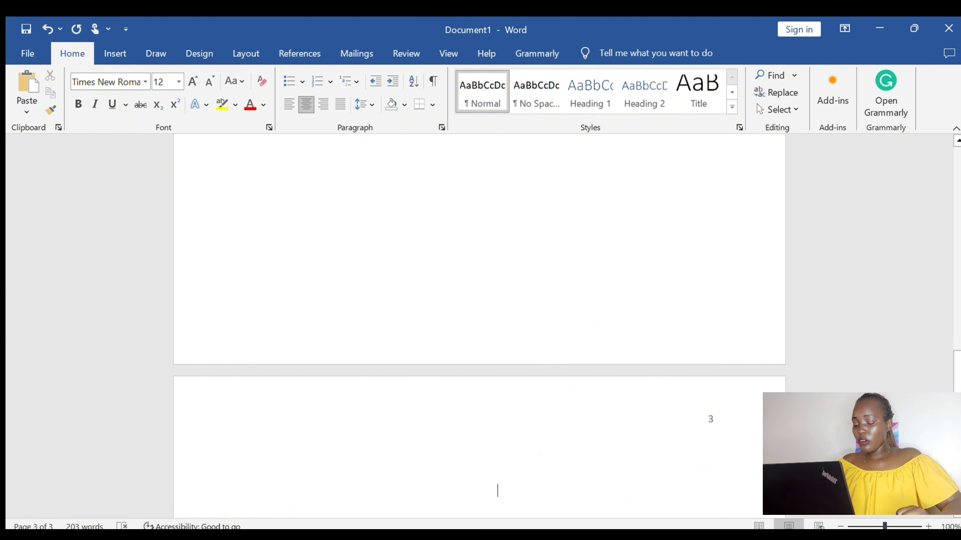
scroll(238, 326, down, 5)
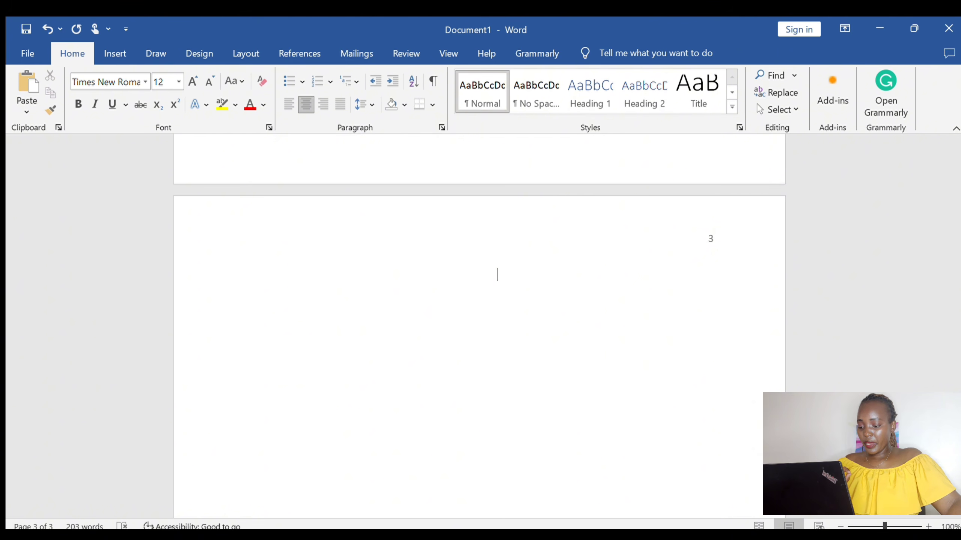
scroll(407, 361, down, 1)
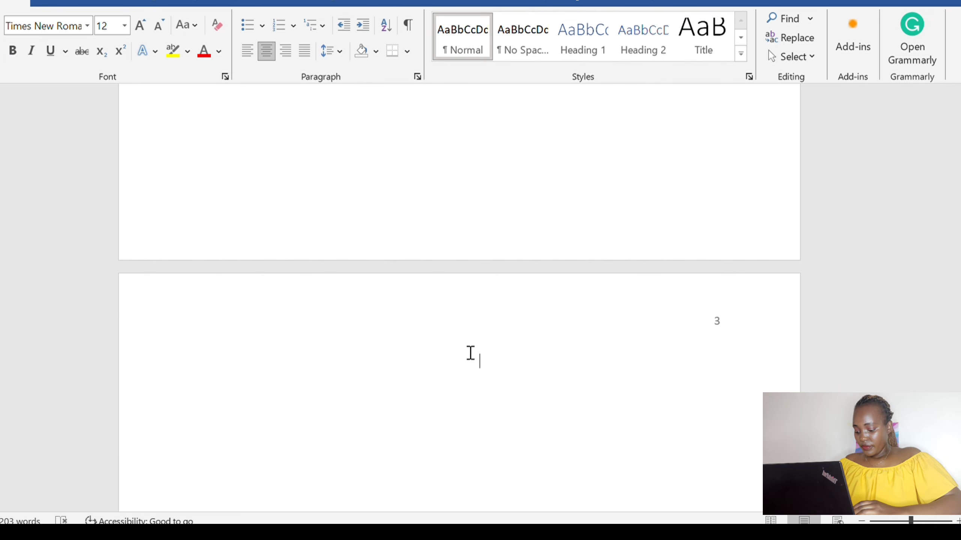
scroll(471, 348, down, 4)
text(reerences)
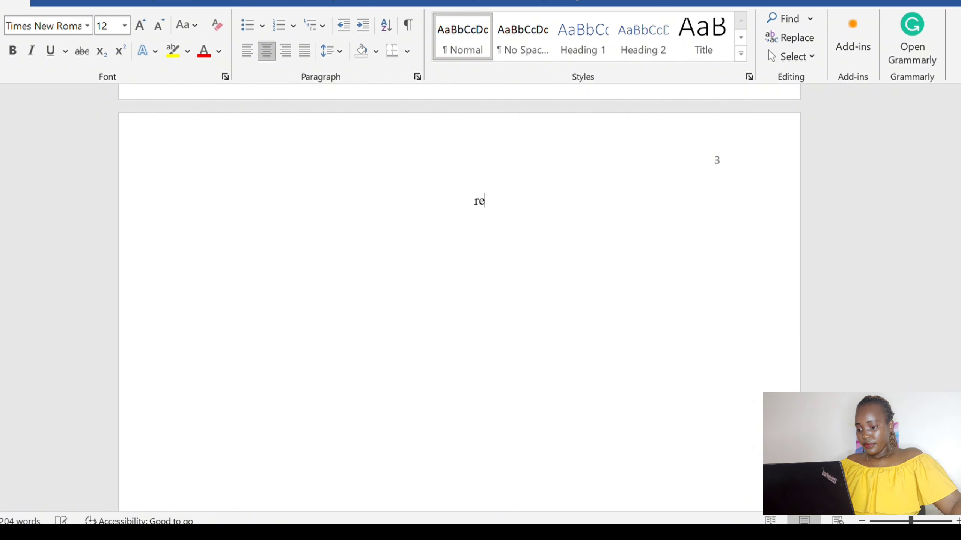
scroll(477, 347, up, 1)
drag(519, 245, 378, 245)
text(references)
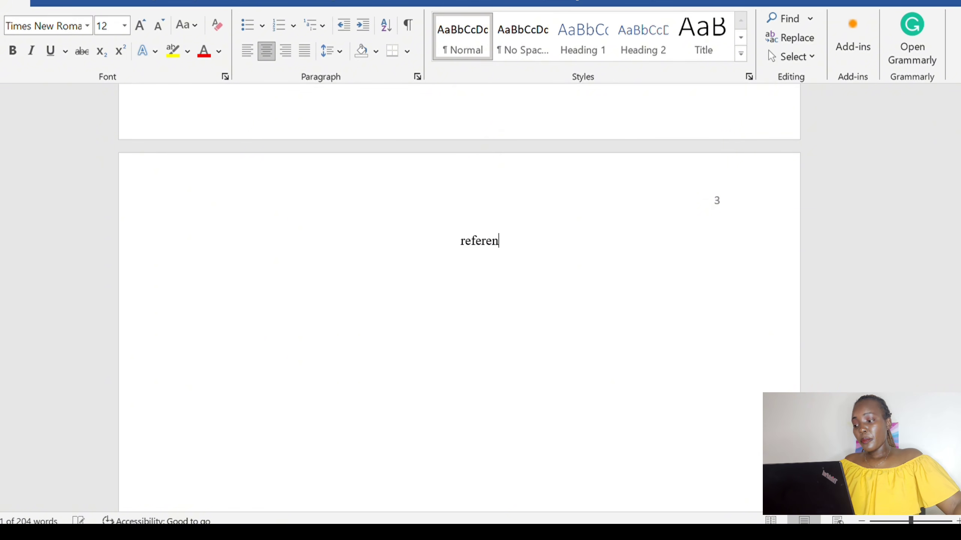
- Make the "References" heading bold
drag(519, 245, 386, 245)
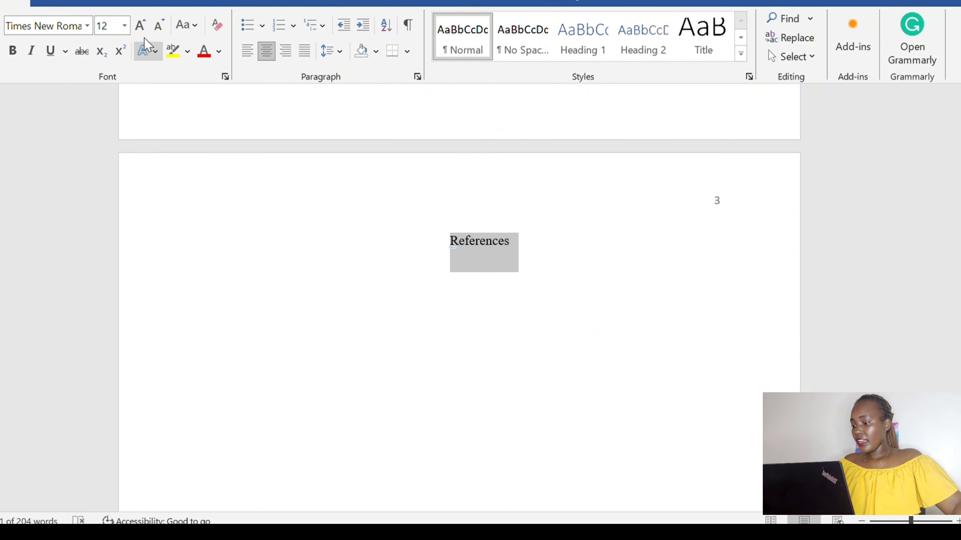
click(12, 51)
click(549, 263)
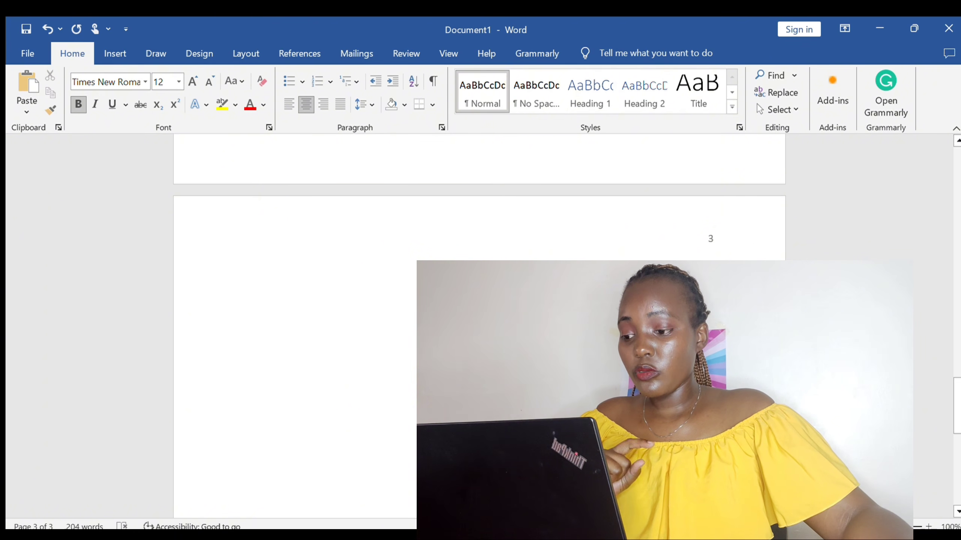
- Paste the two reference entries below the References heading, with a blank line between them
scroll(478, 326, up, 10)
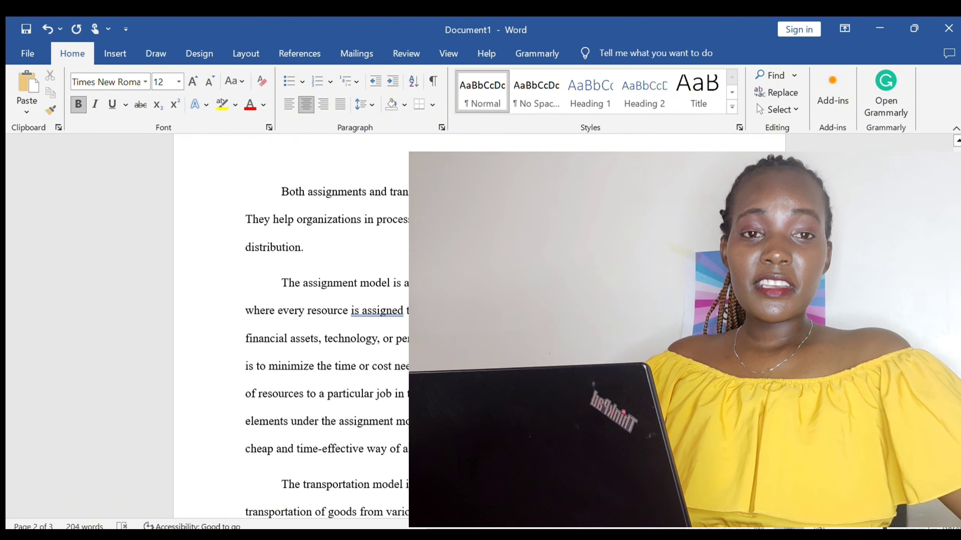
scroll(326, 325, down, 3)
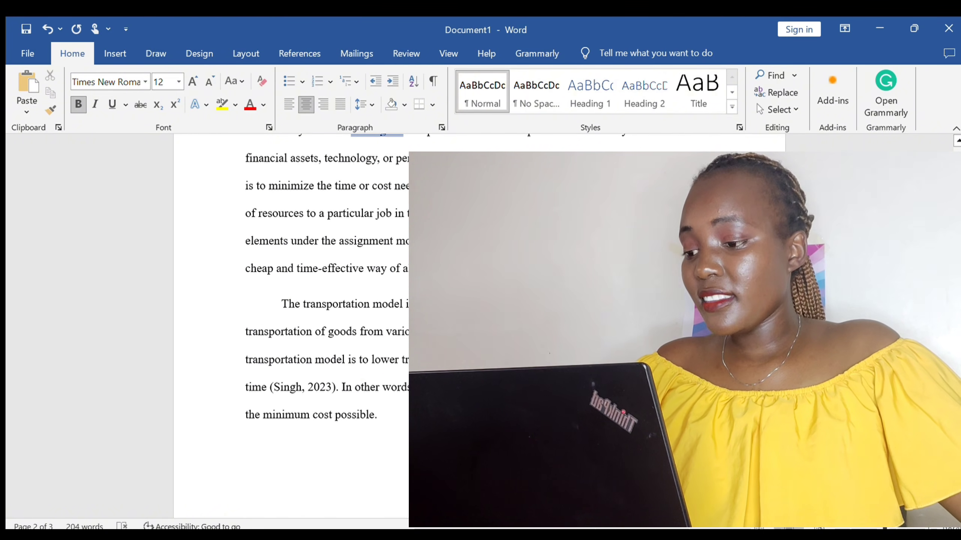
scroll(326, 325, down, 4)
scroll(325, 326, down, 5)
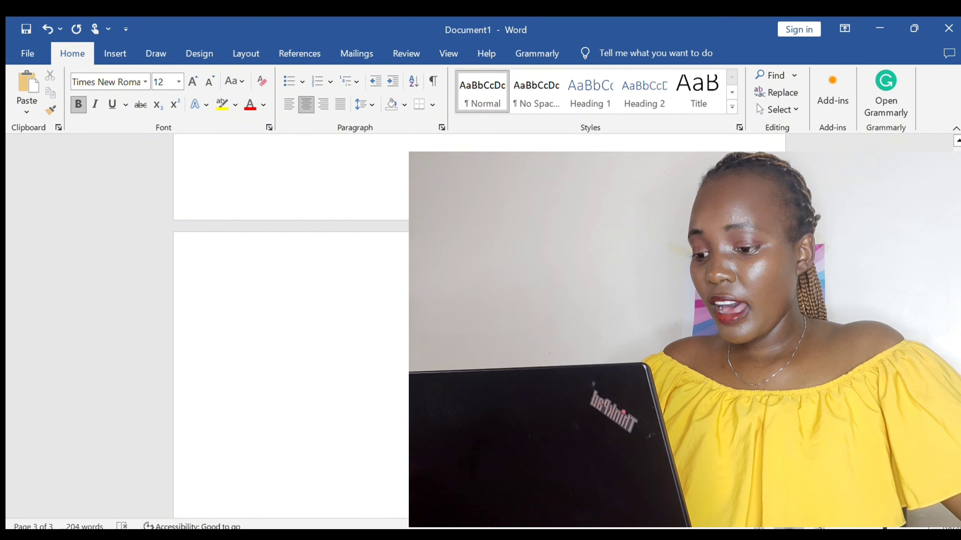
key(ctrl+v)
key(Return)
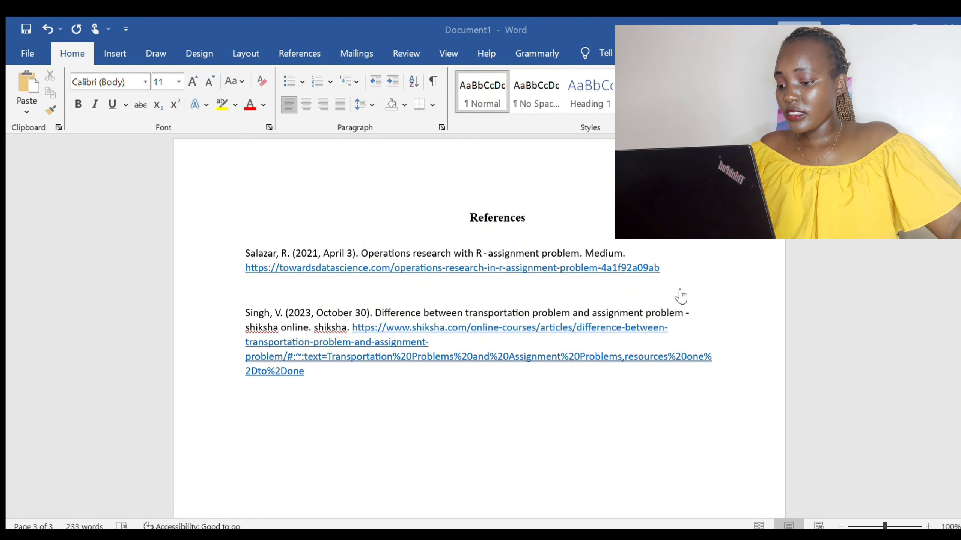
- Set the reference list to 12-point Times New Roman with double line spacing
scroll(640, 286, up, 10)
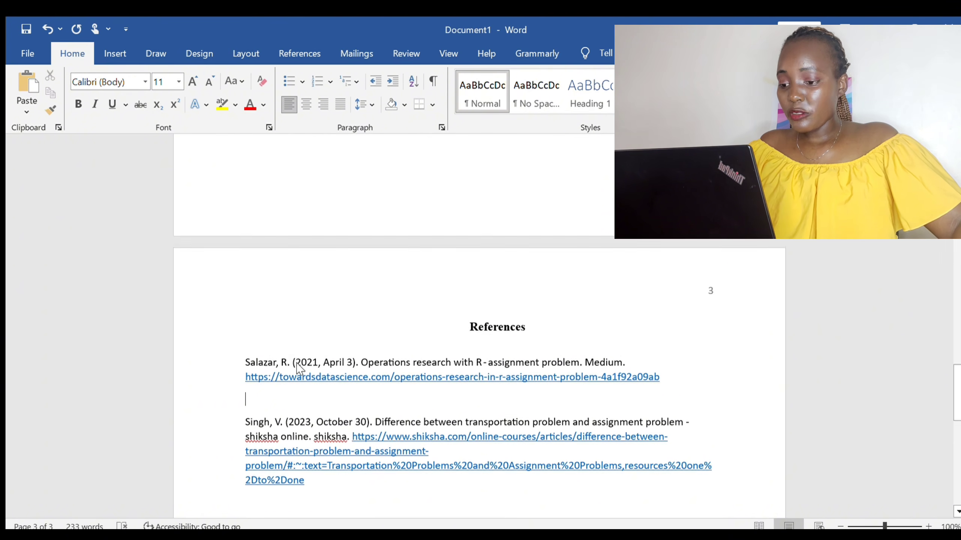
scroll(304, 370, down, 10)
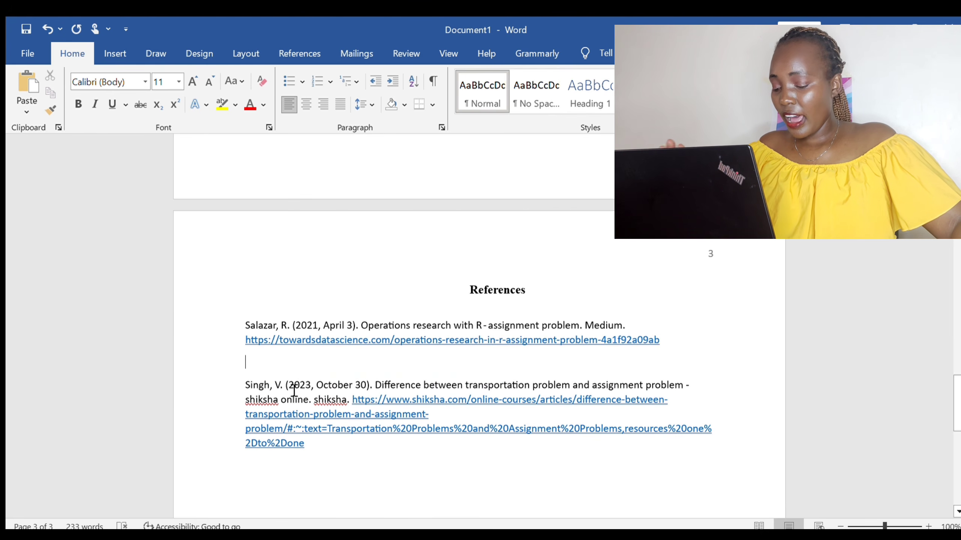
scroll(294, 390, up, 1)
scroll(261, 249, down, 3)
key(ctrl+a)
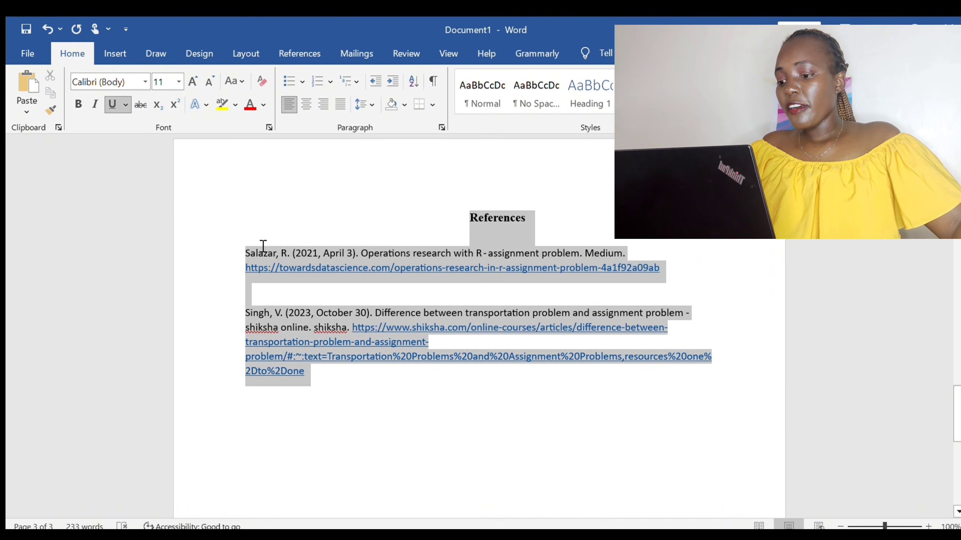
click(141, 79)
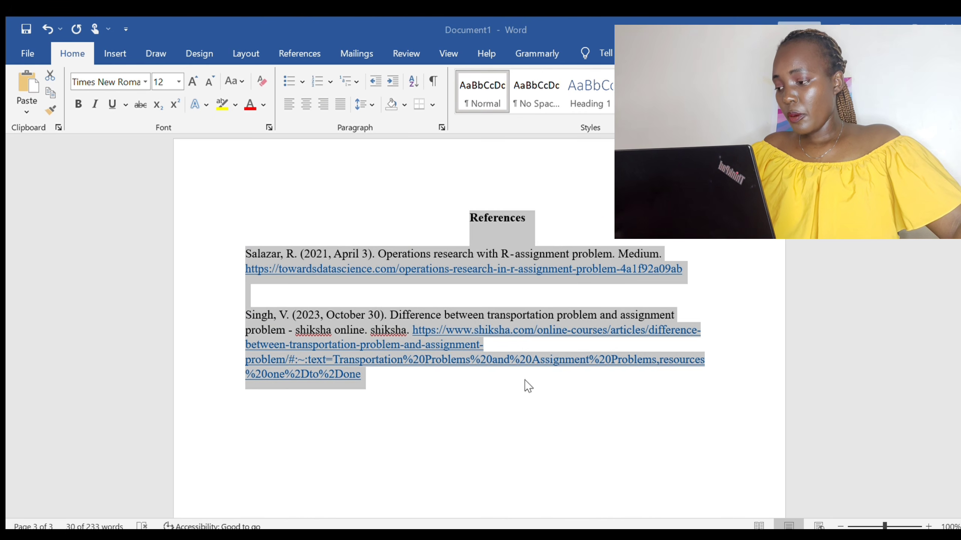
key(ctrl+2)
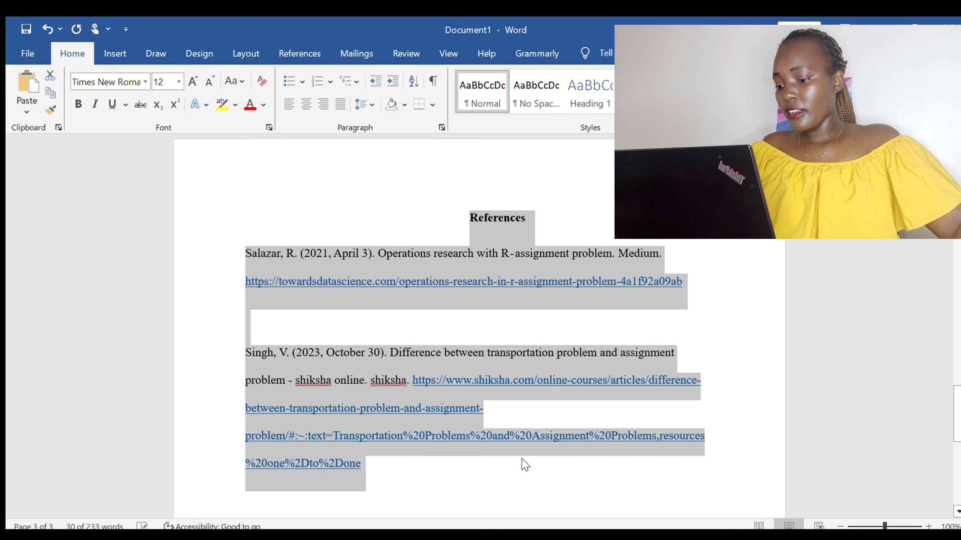
click(503, 459)
scroll(503, 459, down, 2)
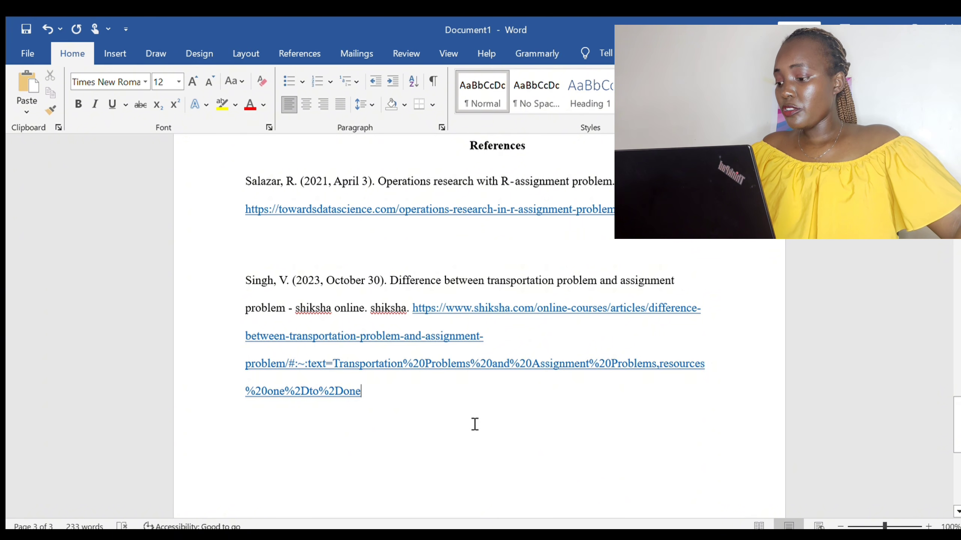
- Apply a hanging indent to the reference entries and delete the empty paragraph between them
drag(398, 414, 247, 182)
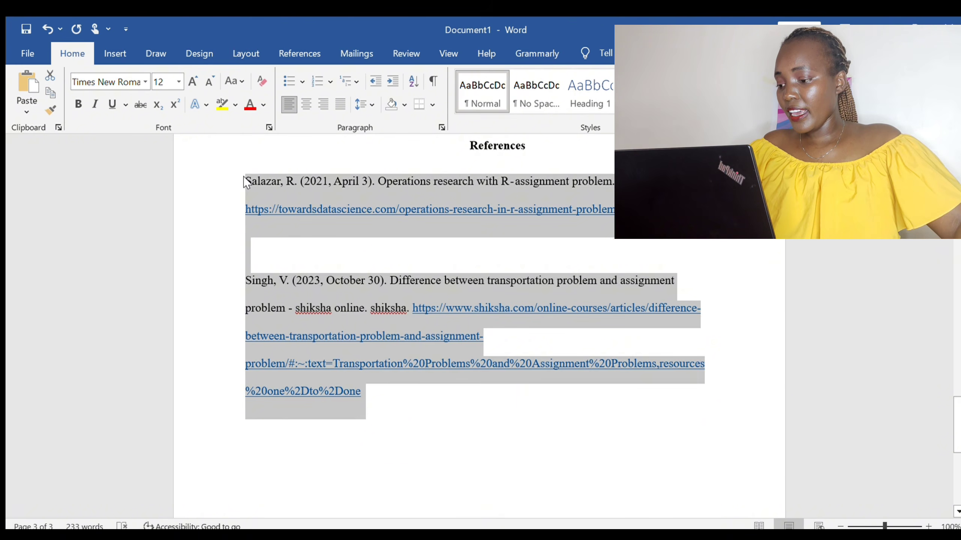
key(ctrl+t)
click(510, 438)
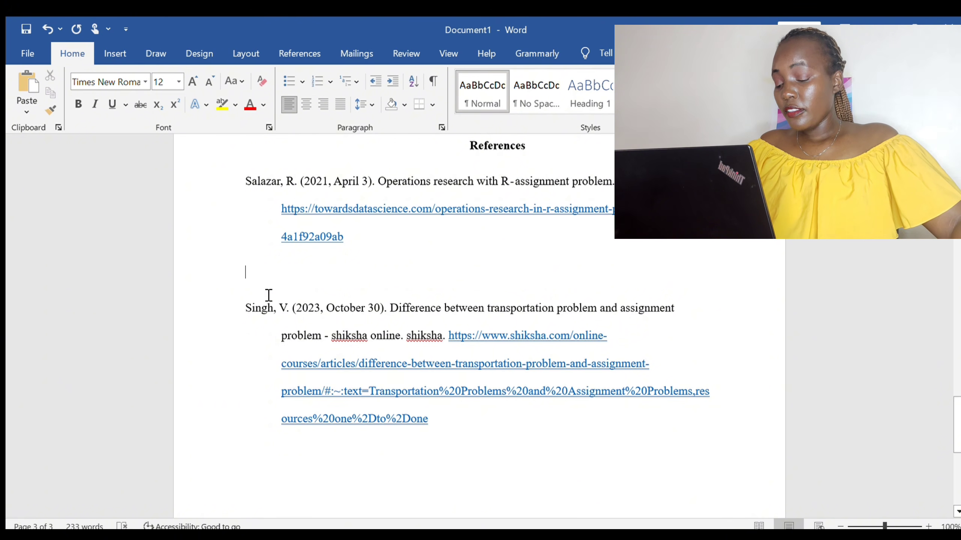
key(BackSpace)
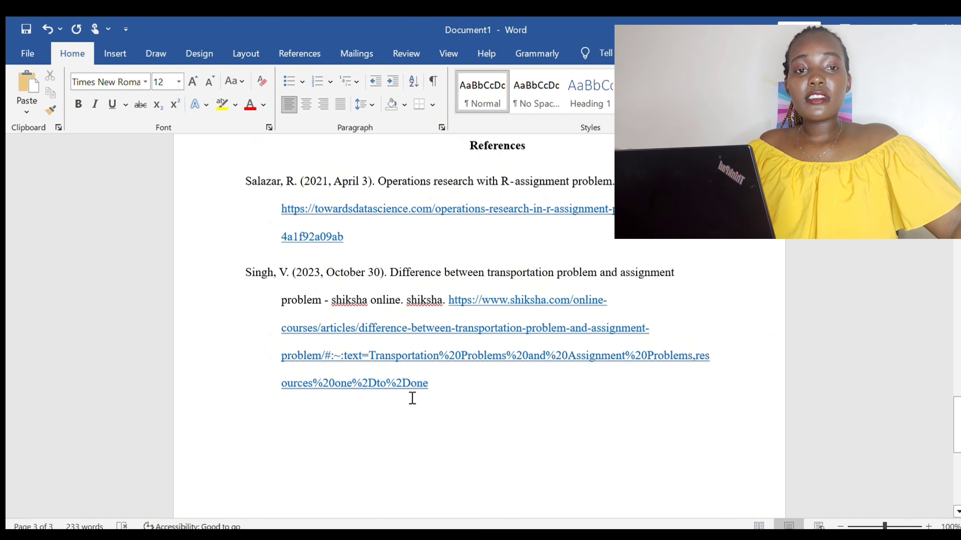
- Italicise the article titles in both reference entries
scroll(413, 401, up, 1)
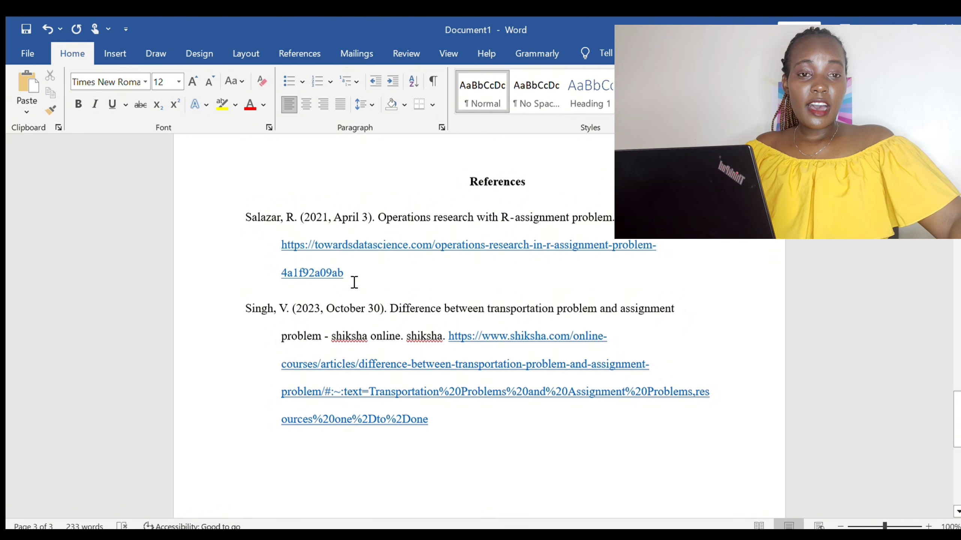
scroll(336, 376, up, 1)
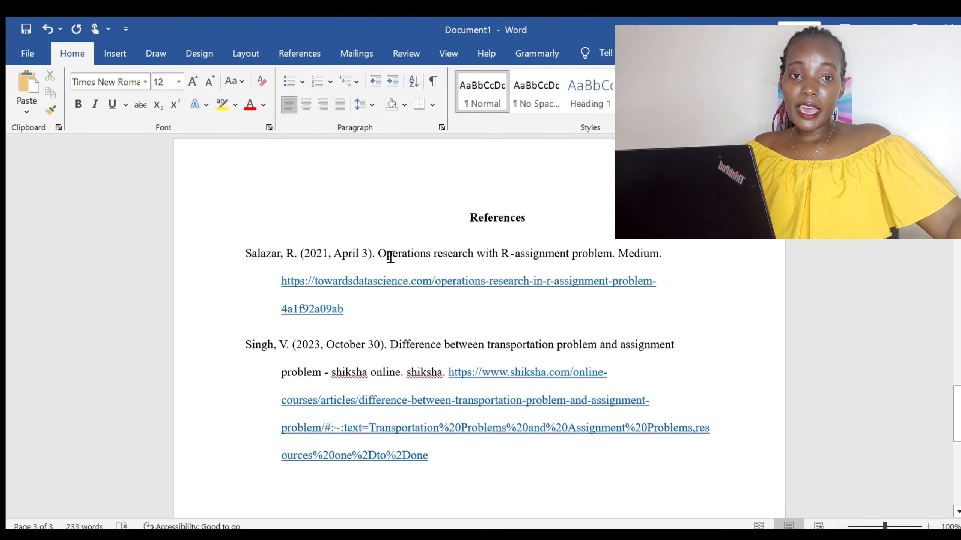
drag(384, 261, 594, 257)
click(572, 342)
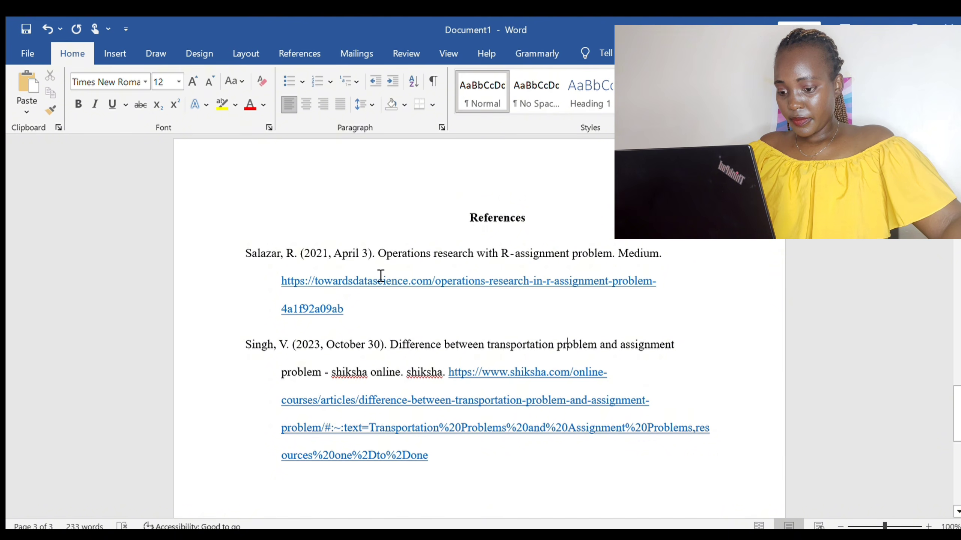
drag(380, 254, 611, 262)
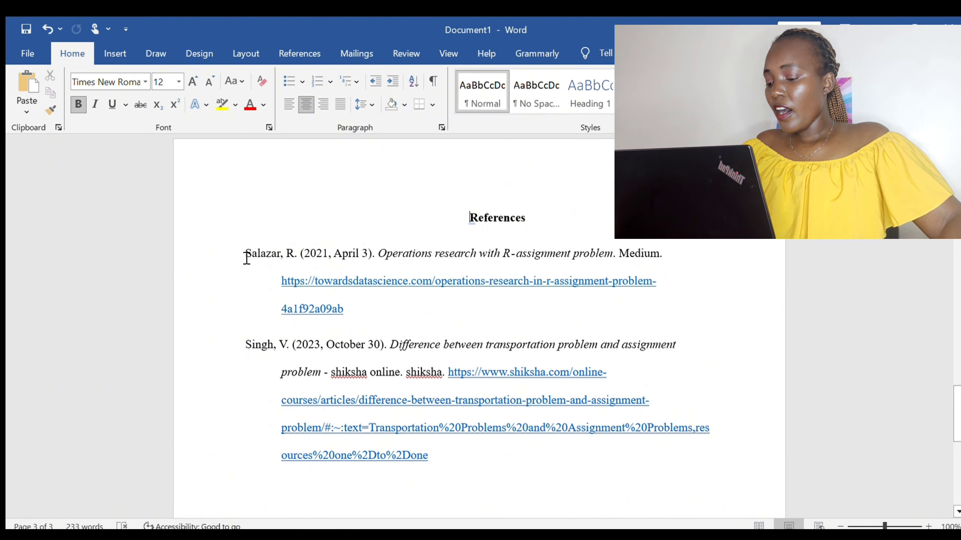
- Highlight the author's name and the date "2021, April 3" in yellow in the first reference
drag(246, 260, 299, 258)
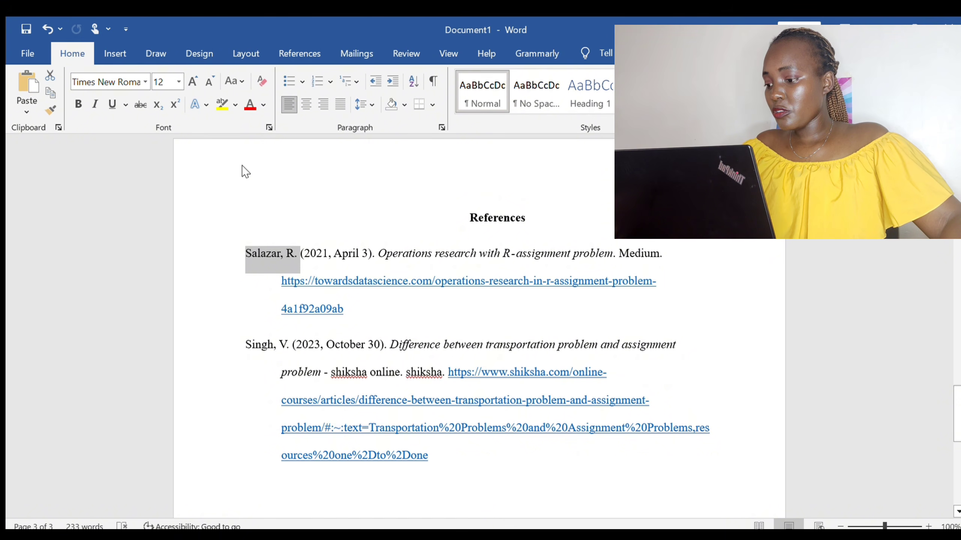
click(221, 108)
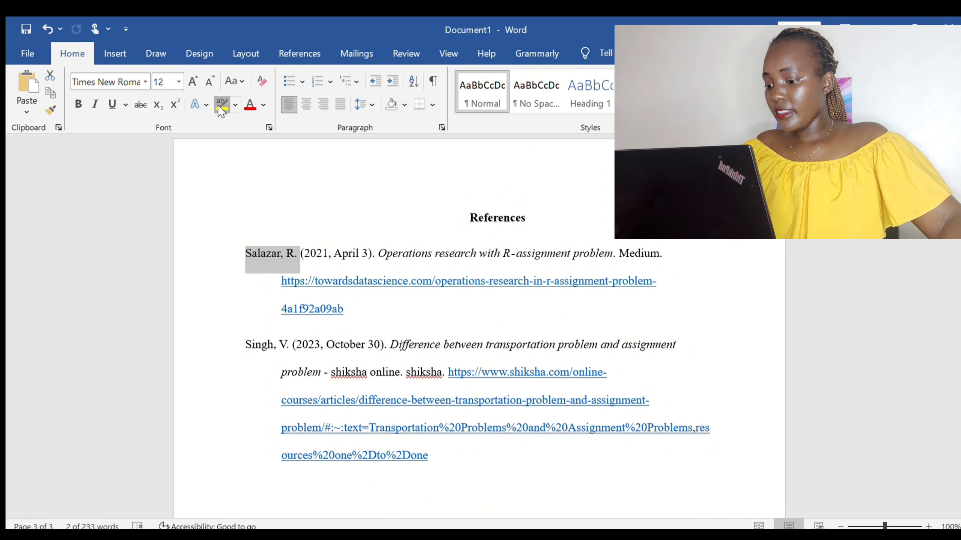
click(298, 256)
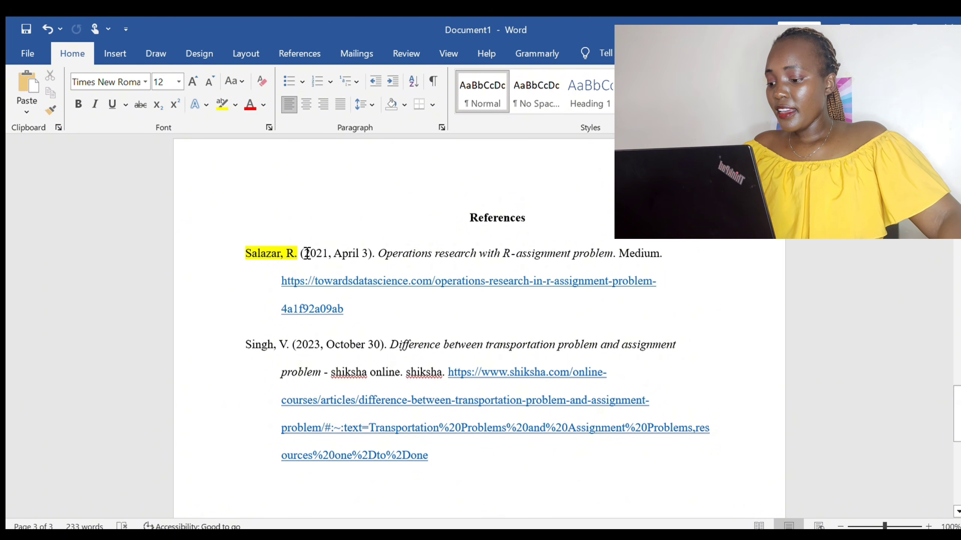
drag(308, 258, 369, 254)
click(218, 104)
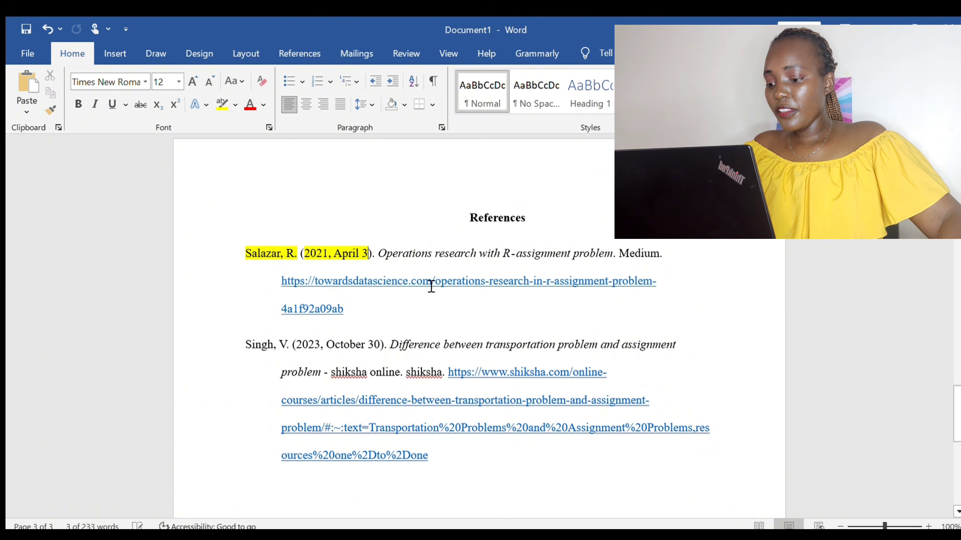
- Highlight the italic title and the publisher "Medium" in yellow in the first reference
drag(380, 259, 606, 264)
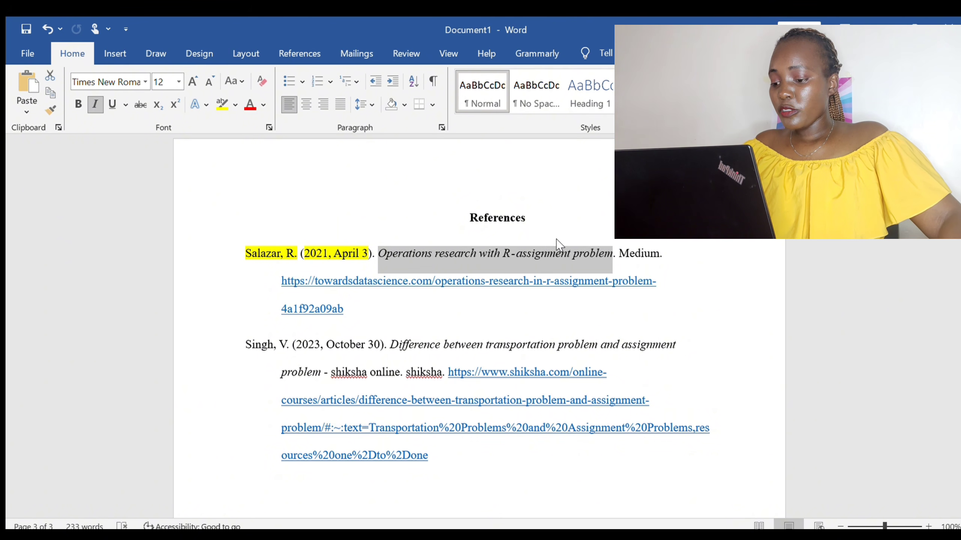
click(567, 238)
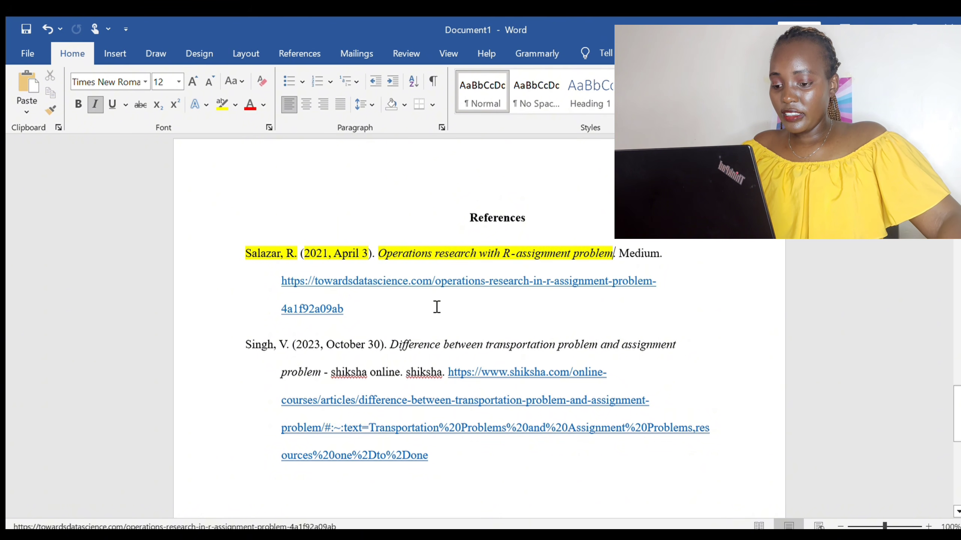
click(600, 328)
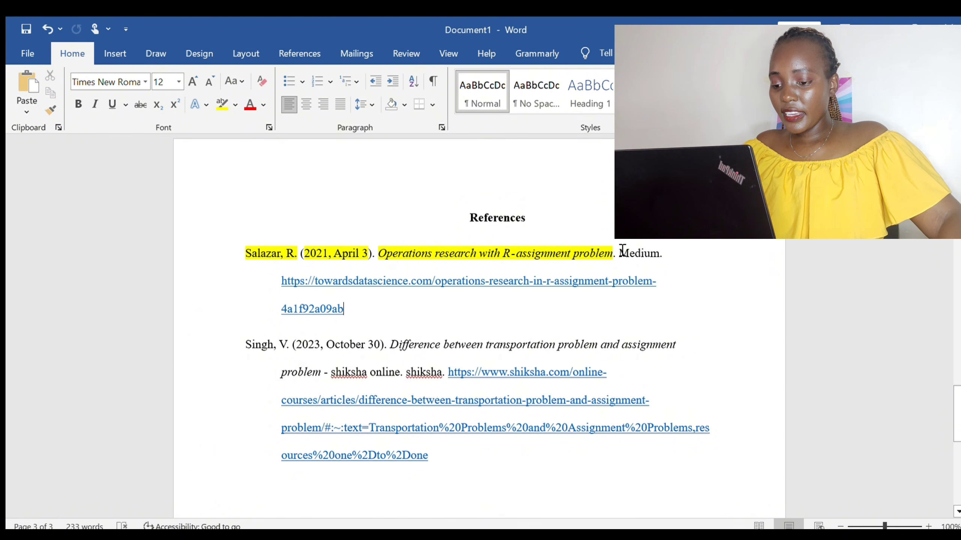
double_click(632, 260)
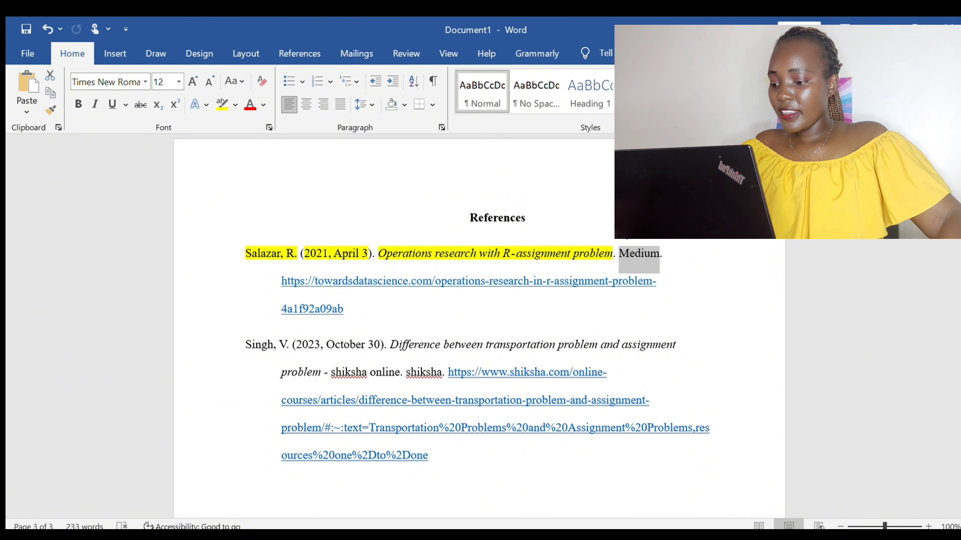
click(647, 227)
- Highlight the web address of the first reference in yellow
drag(397, 324, 285, 286)
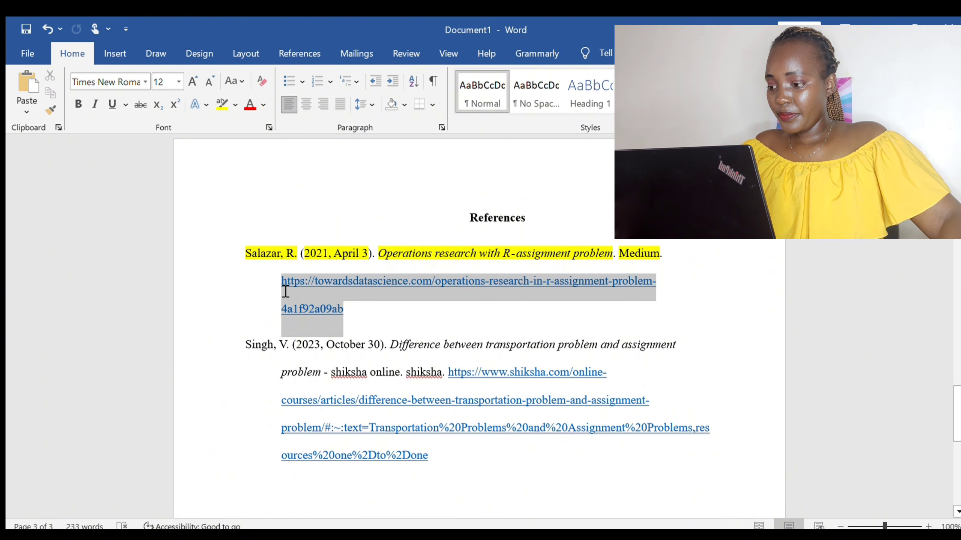
click(223, 104)
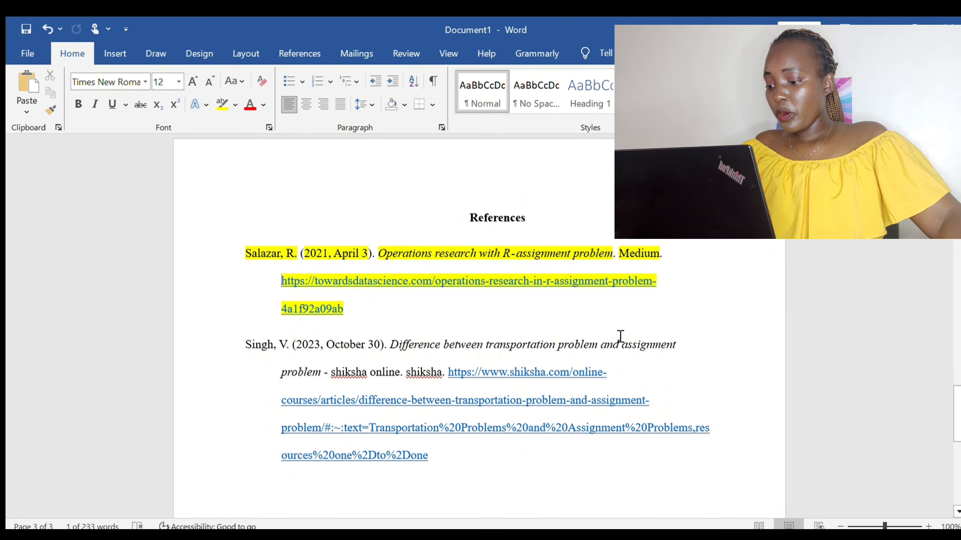
click(496, 313)
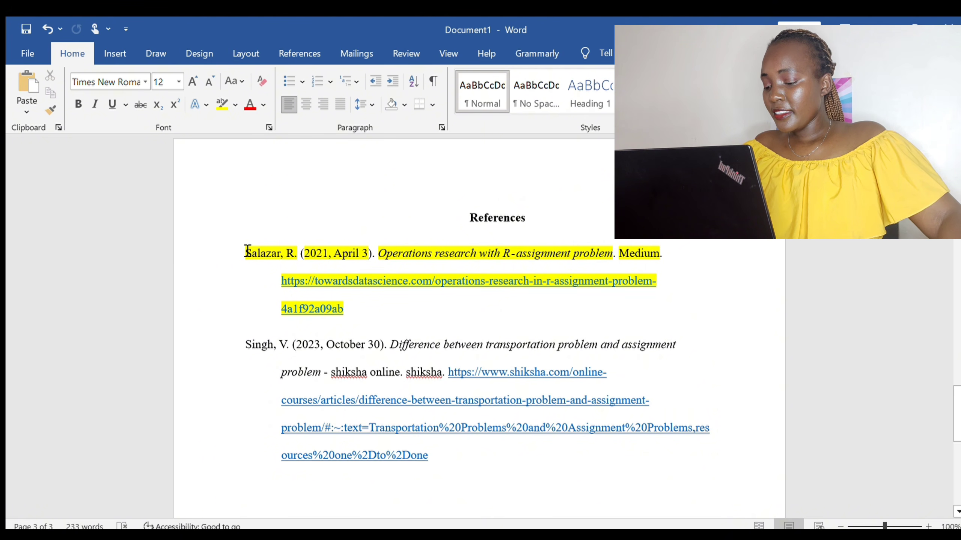
- Change the first reference's highlighting to bright green for the date "2021, April 3" and blue for the italic title
drag(247, 251, 611, 253)
click(235, 105)
click(241, 124)
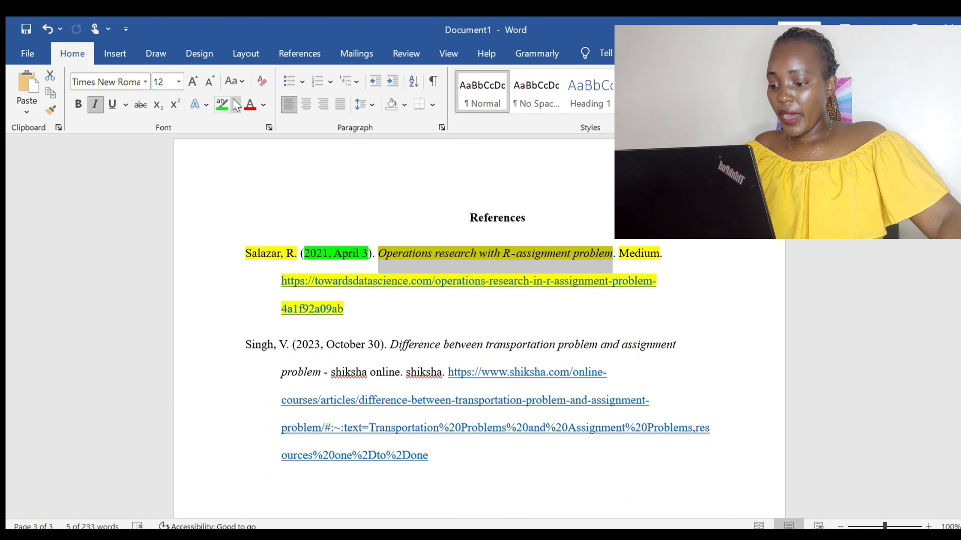
click(294, 184)
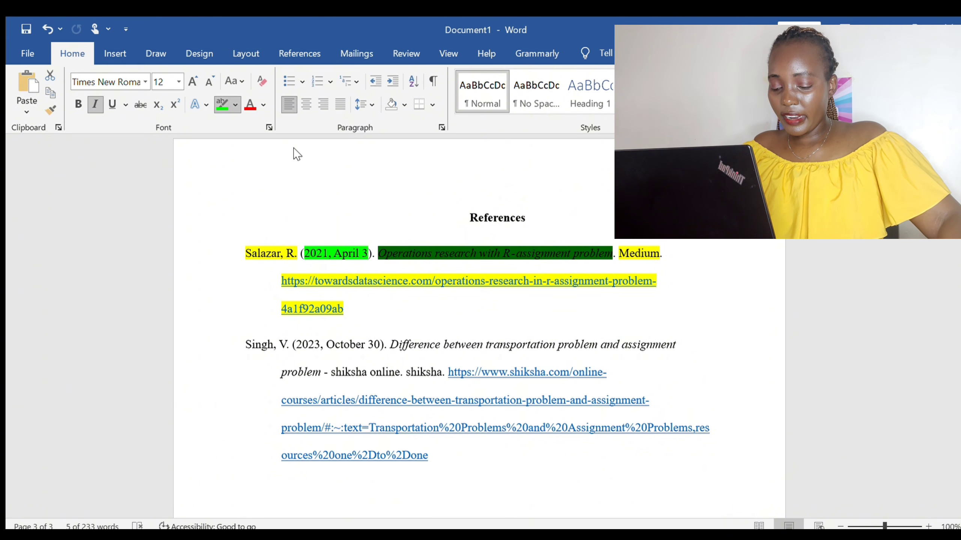
click(308, 142)
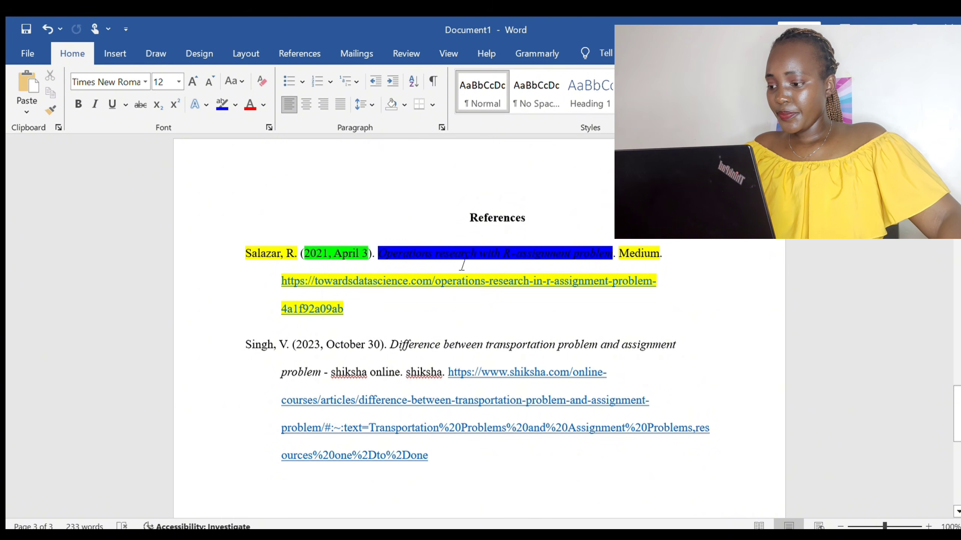
- Change the highlight of the publisher "Medium" in the first reference to teal
double_click(639, 253)
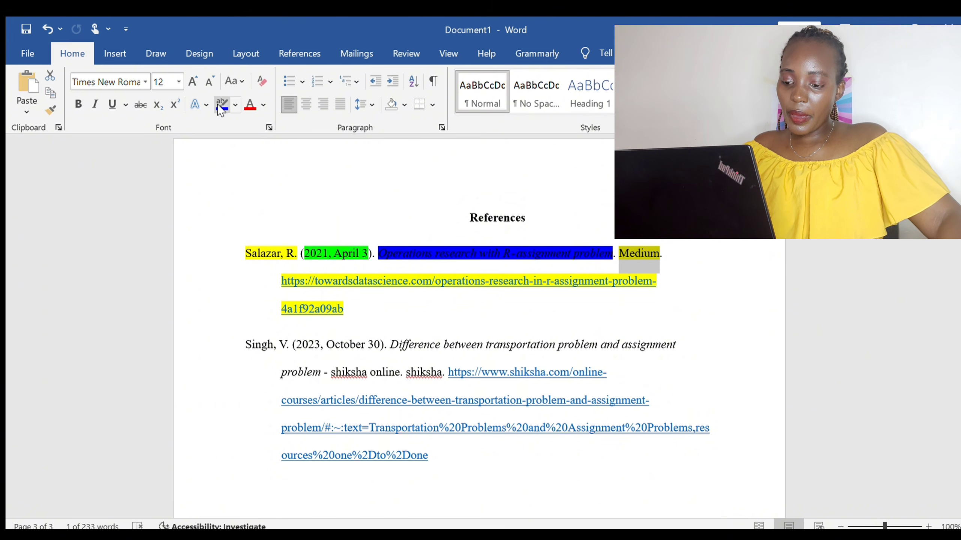
click(289, 170)
drag(344, 309, 273, 285)
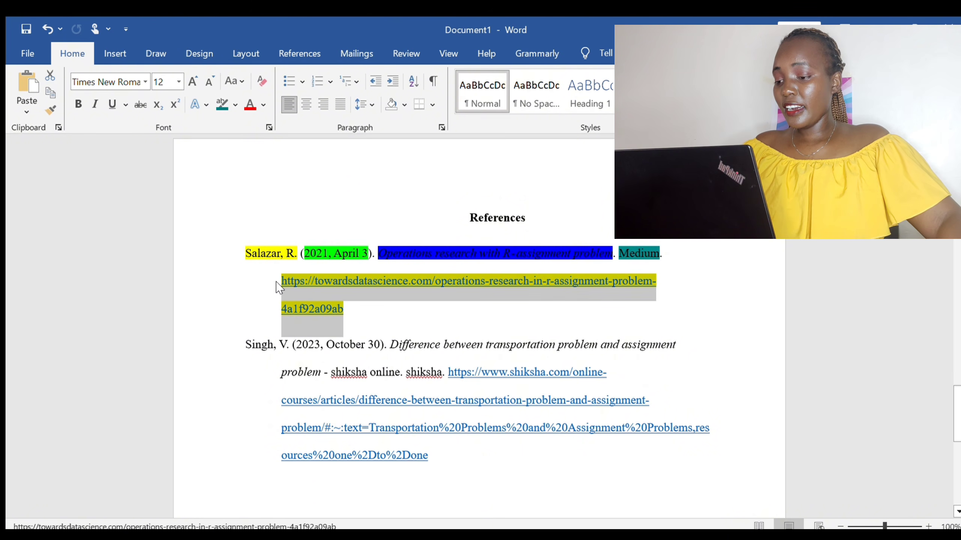
click(431, 318)
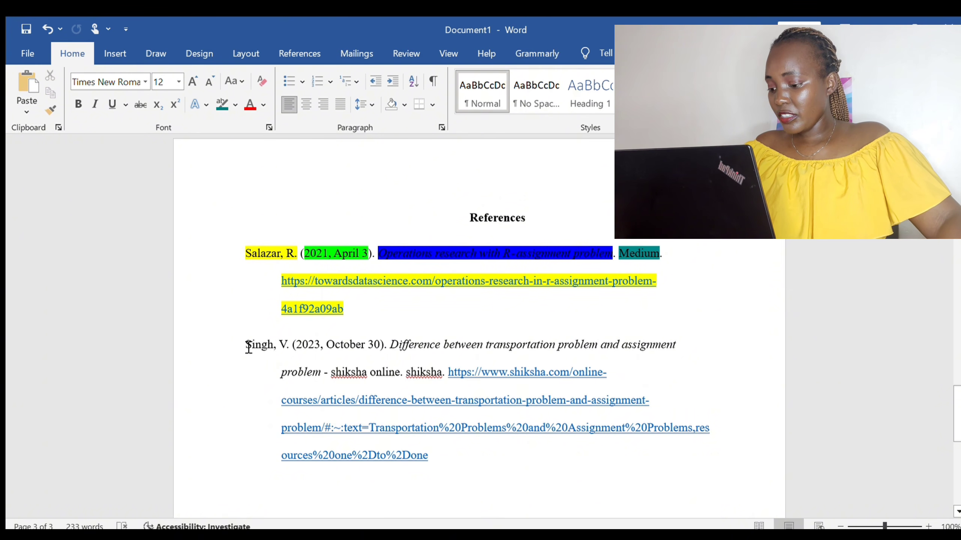
shift+click(287, 347)
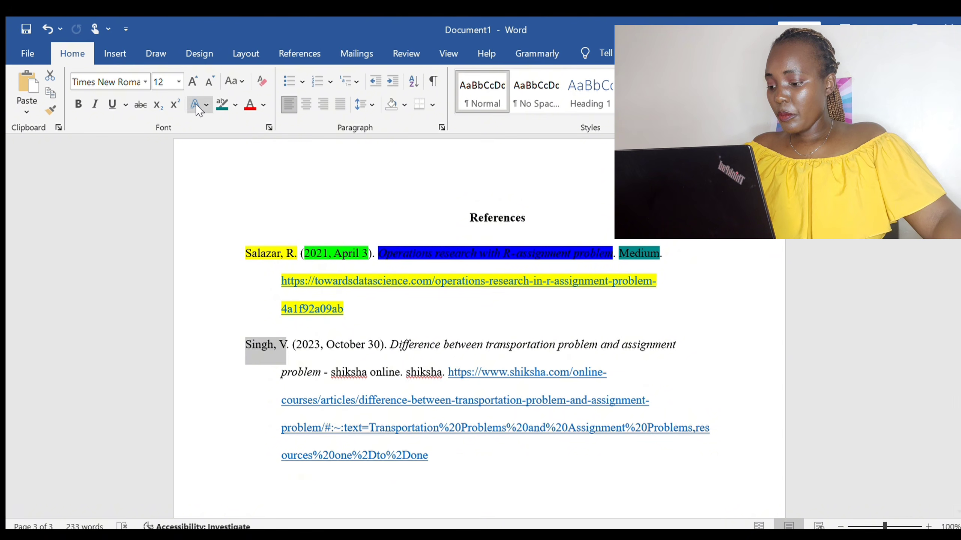
click(258, 287)
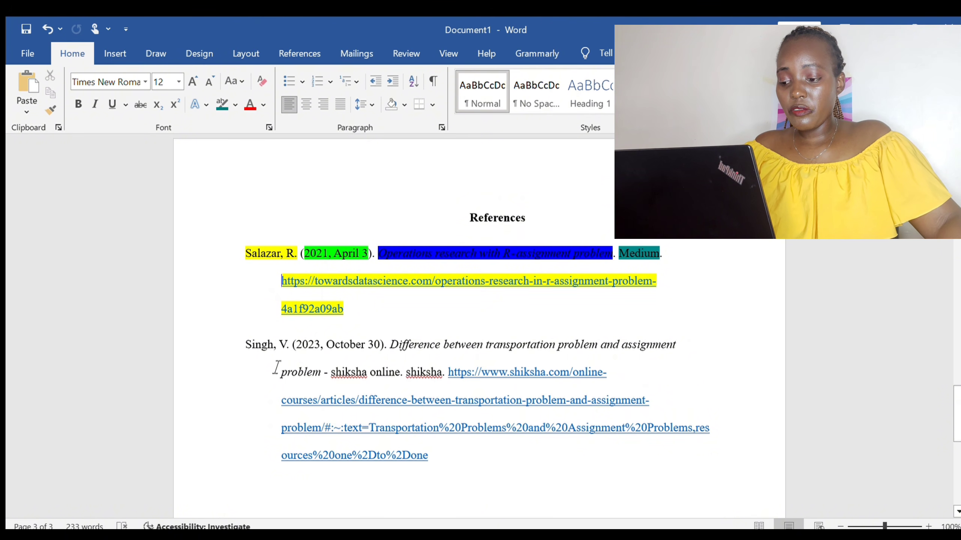
- Review the formatted paper from the cover page through the body text to the References page
scroll(449, 431, up, 3)
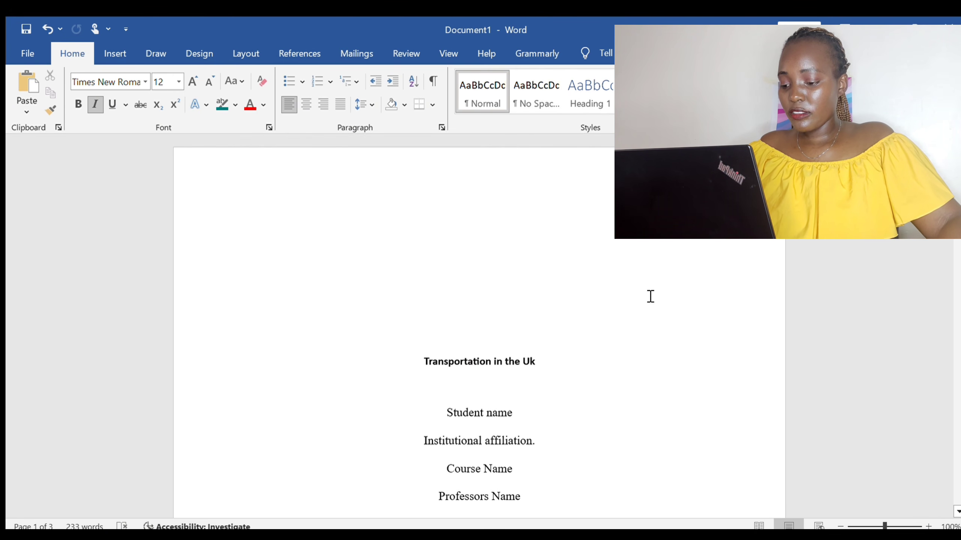
scroll(649, 296, down, 3)
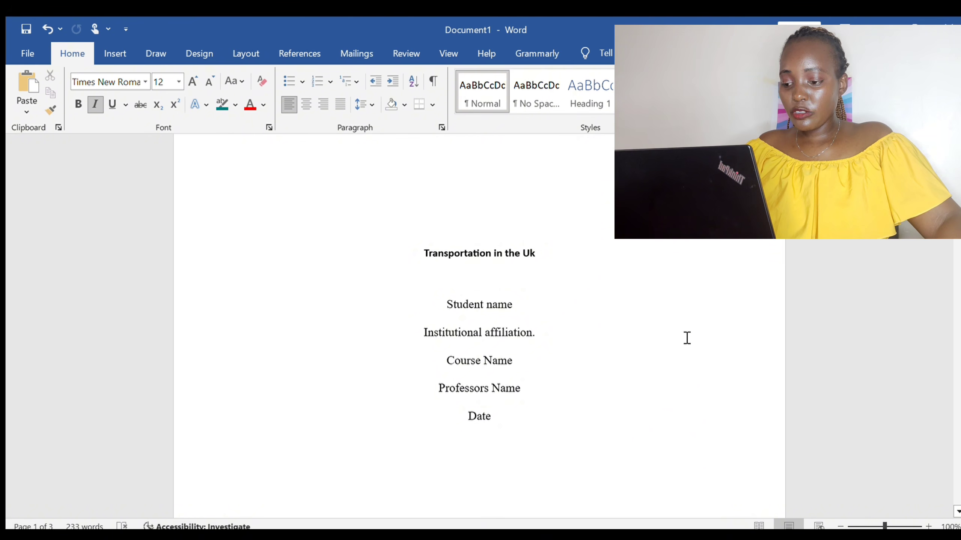
scroll(687, 336, up, 3)
scroll(516, 356, down, 20)
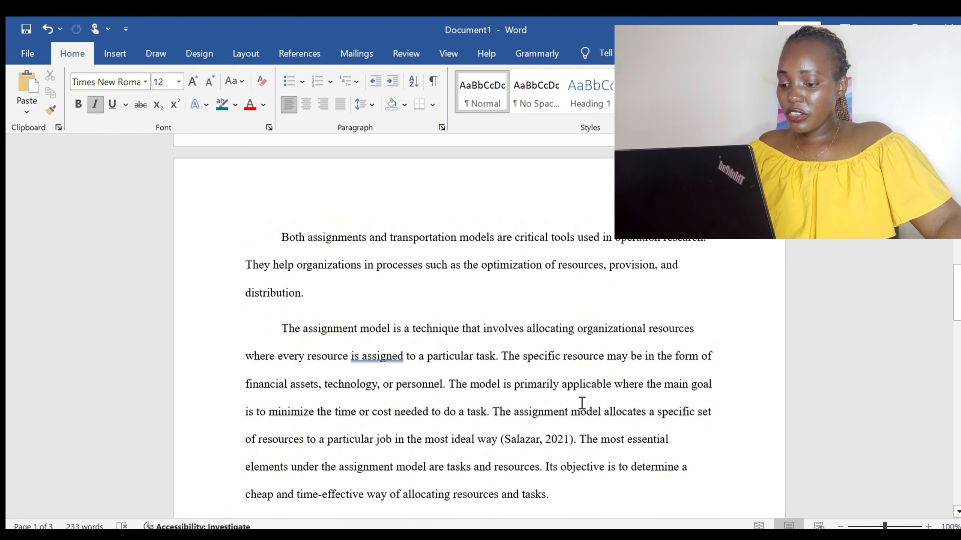
scroll(581, 403, down, 16)
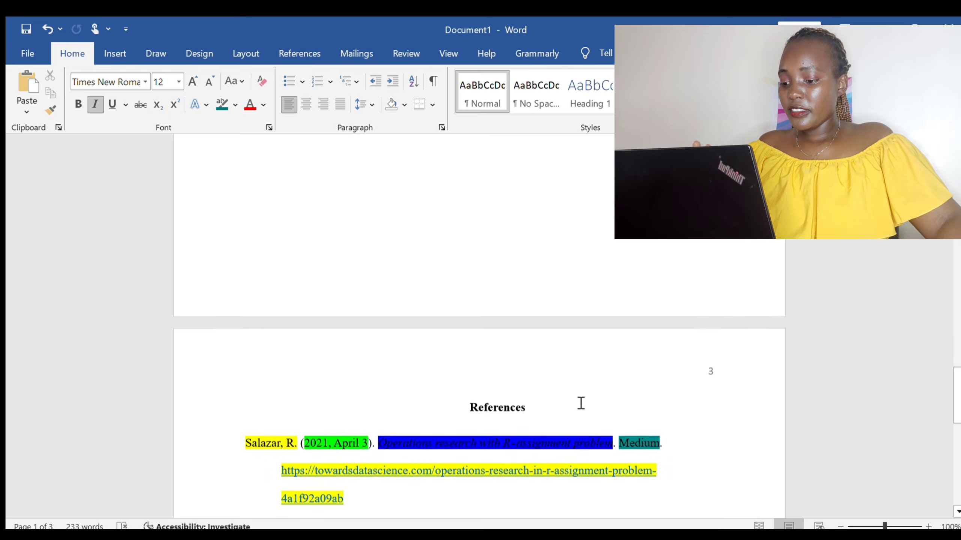
scroll(581, 403, down, 2)
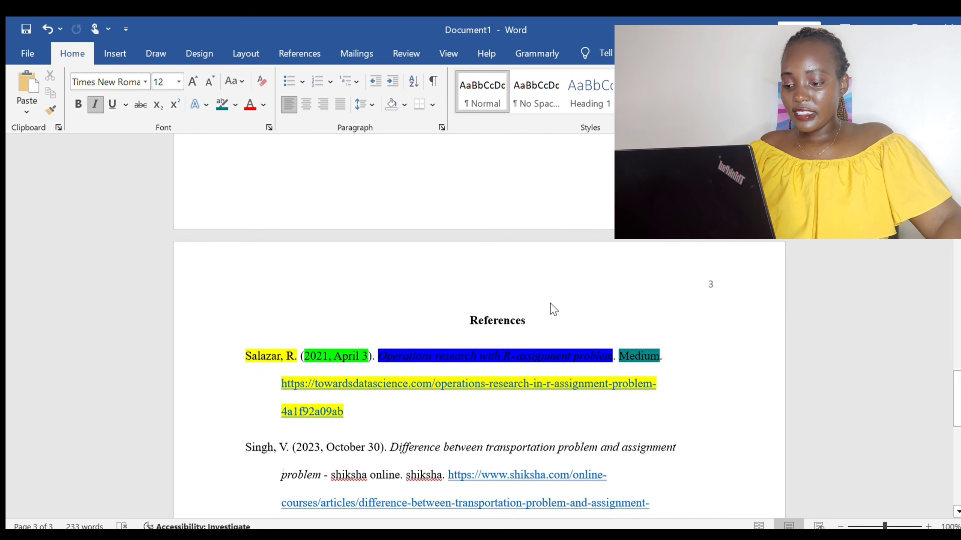
scroll(588, 375, up, 10)
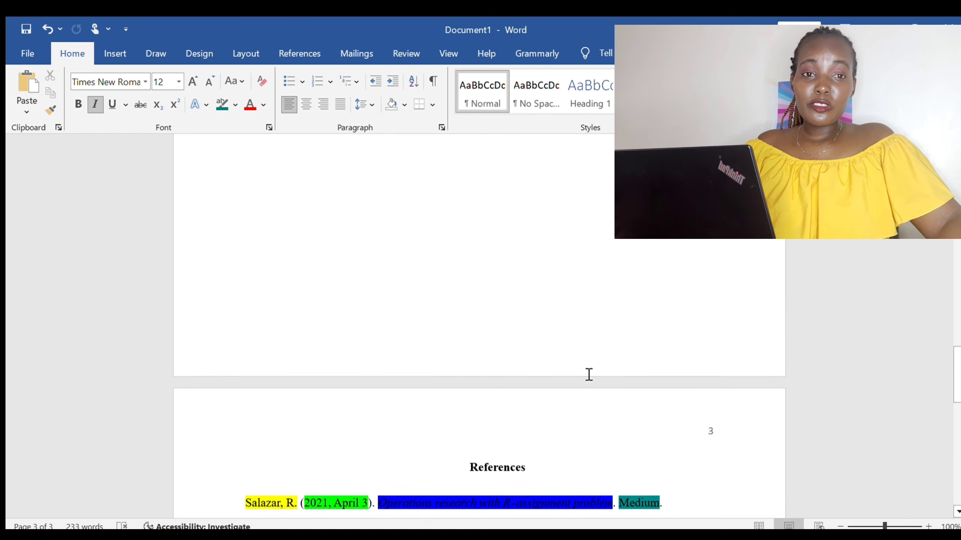